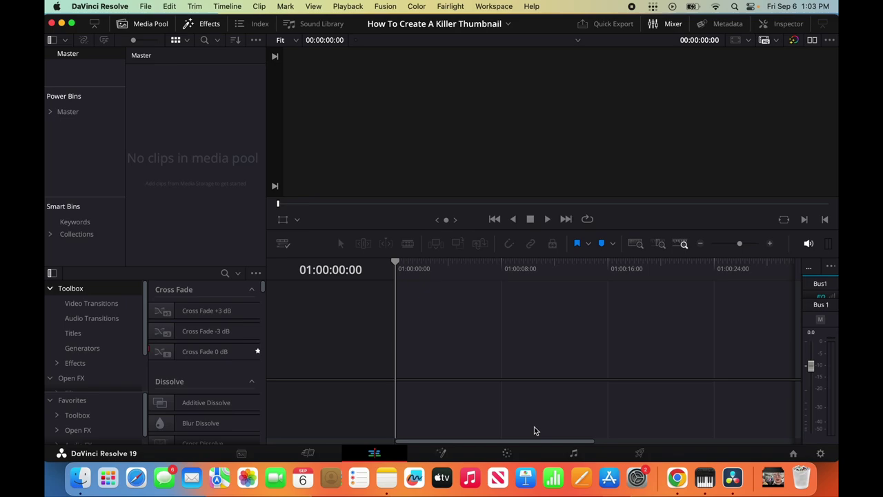
Import every DJI presenter photo from the thumbnail folder into the media pool.
left_click(146, 7)
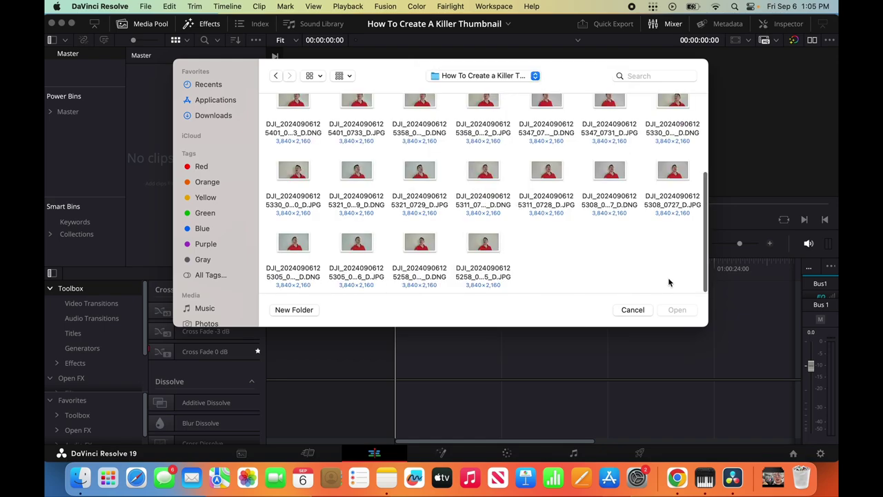
scroll(670, 280, "up", 1)
key("super+a")
left_click(678, 310)
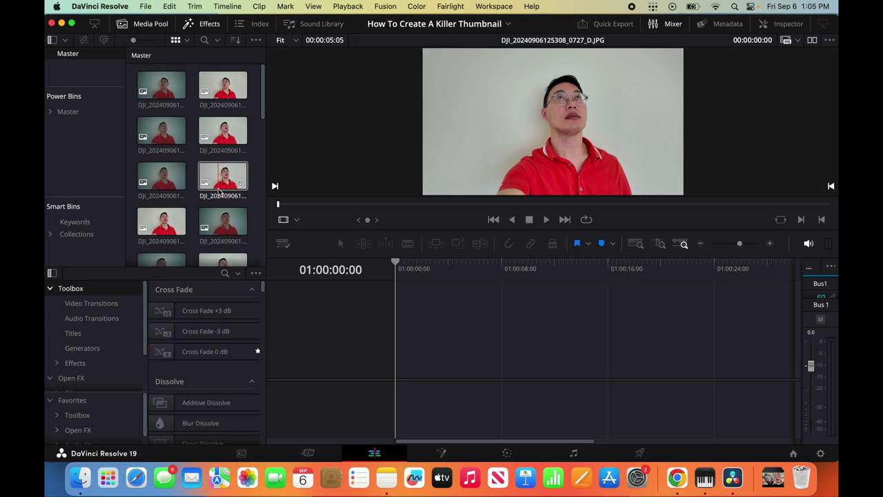
Append the presenter photo twice, stack the copy on Video 2, and set its Position Y to -208.
left_click(160, 136)
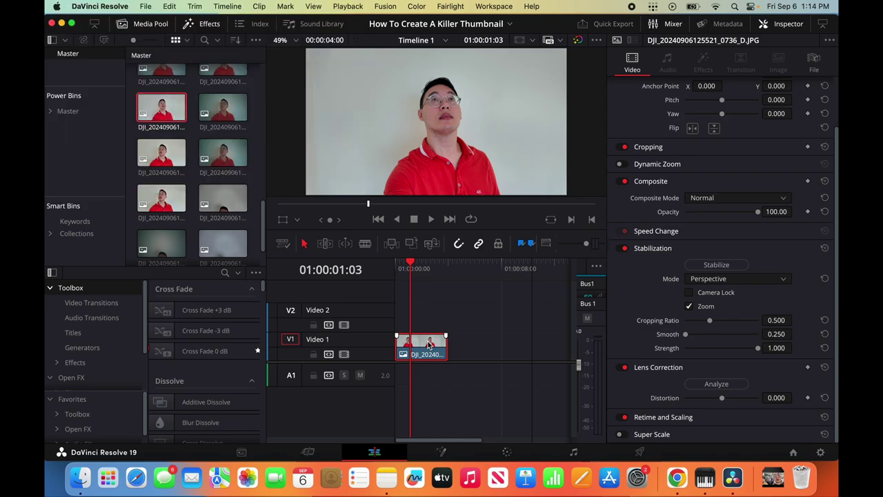
left_click(455, 270)
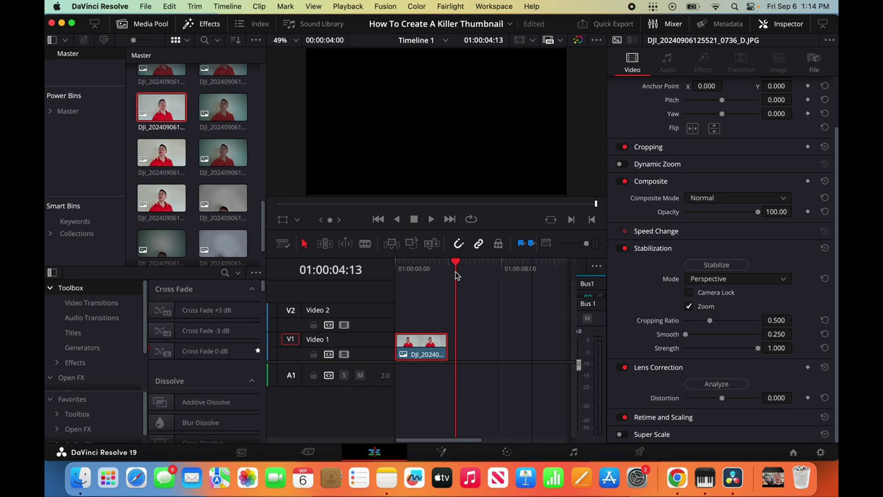
key("ctrl+v")
left_click_drag(472, 343, 414, 321)
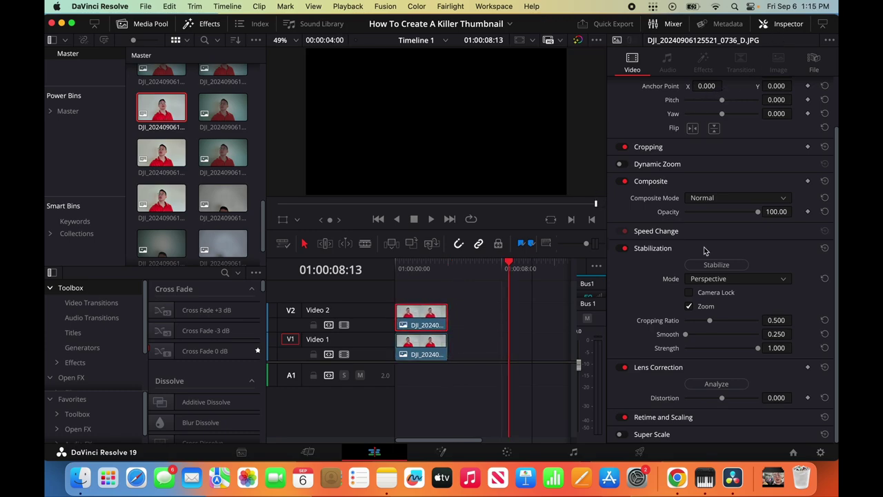
scroll(712, 251, "up", 4)
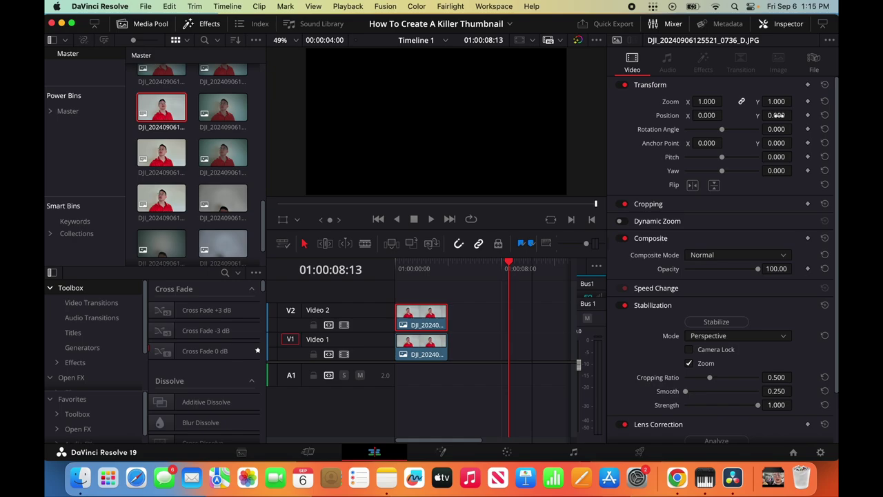
left_click_drag(776, 115, 712, 116)
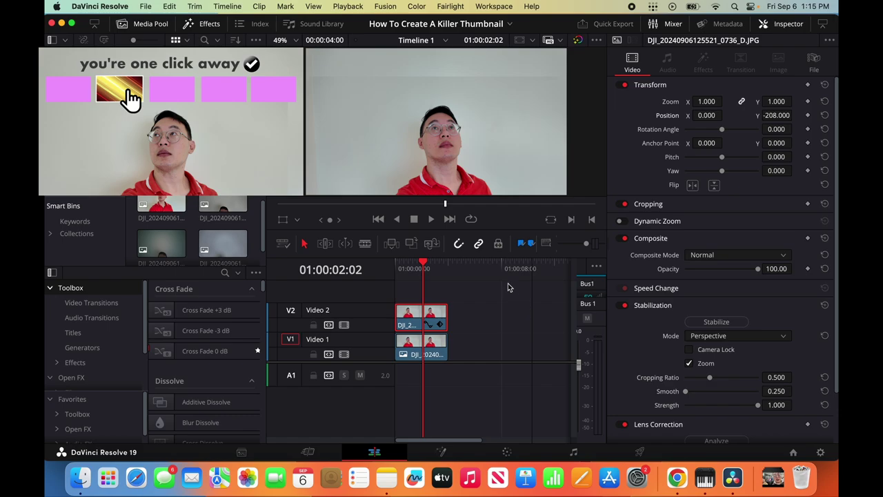
Drag a Text+ title from Toolbox Titles onto a new Video 3 track above the photos.
scroll(100, 349, "down", 1)
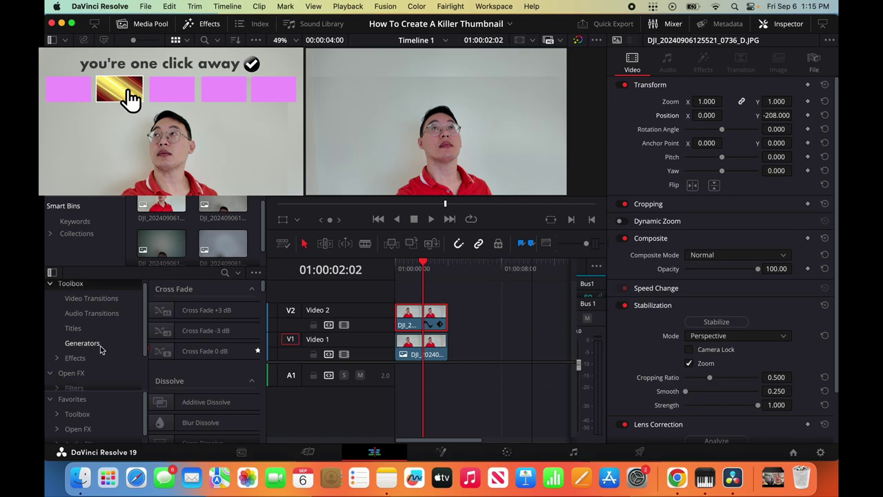
left_click(83, 329)
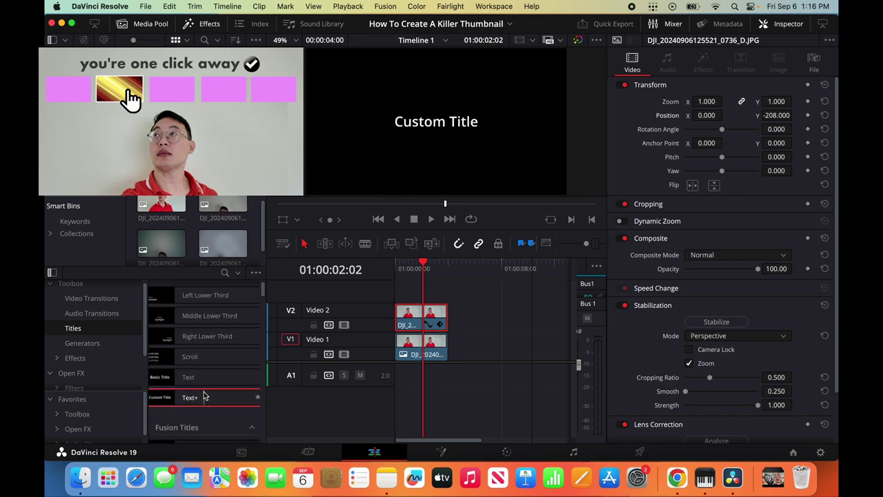
left_click_drag(205, 396, 396, 294)
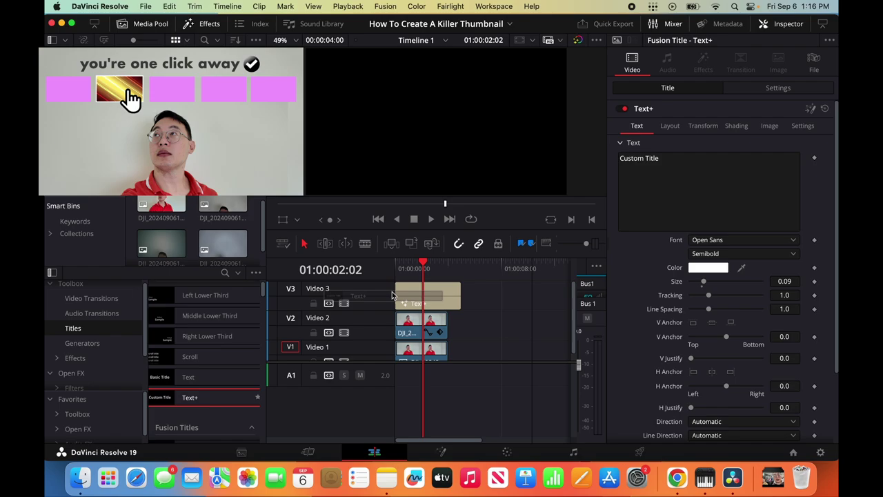
Make the title read 'you're one click away' in dark grey Futura Bold, saving the grey swatch.
left_click(688, 177)
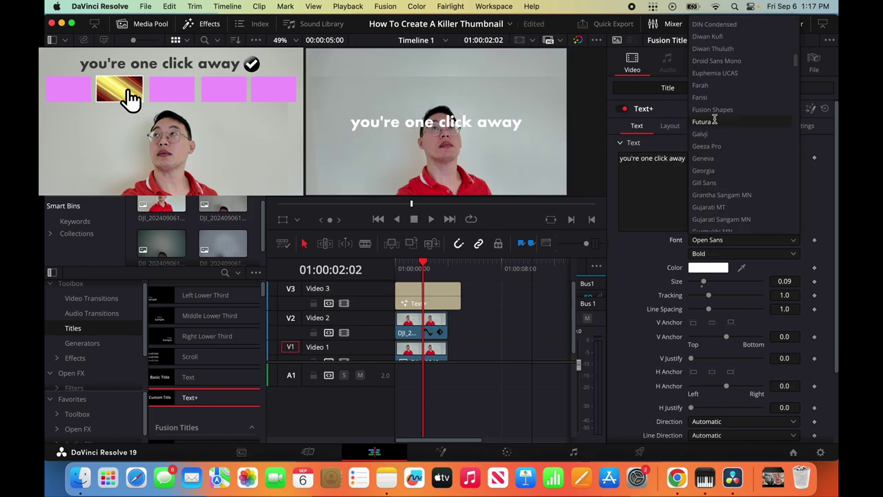
left_click(714, 121)
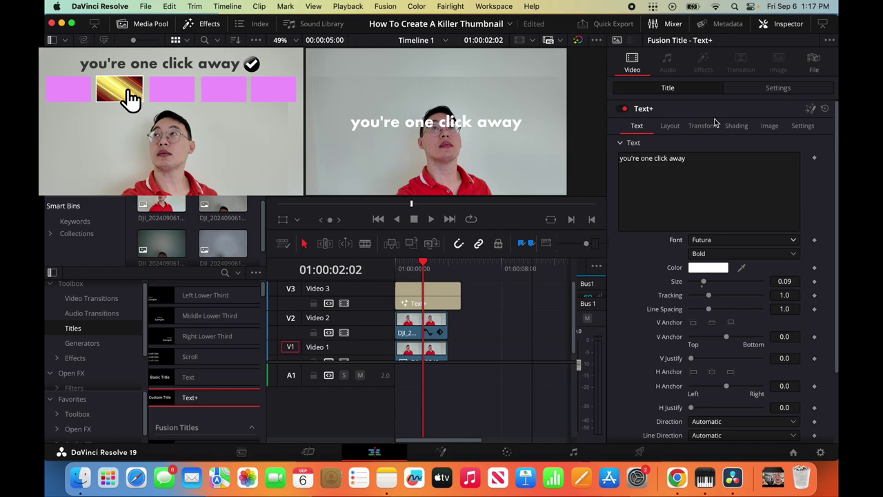
left_click(710, 268)
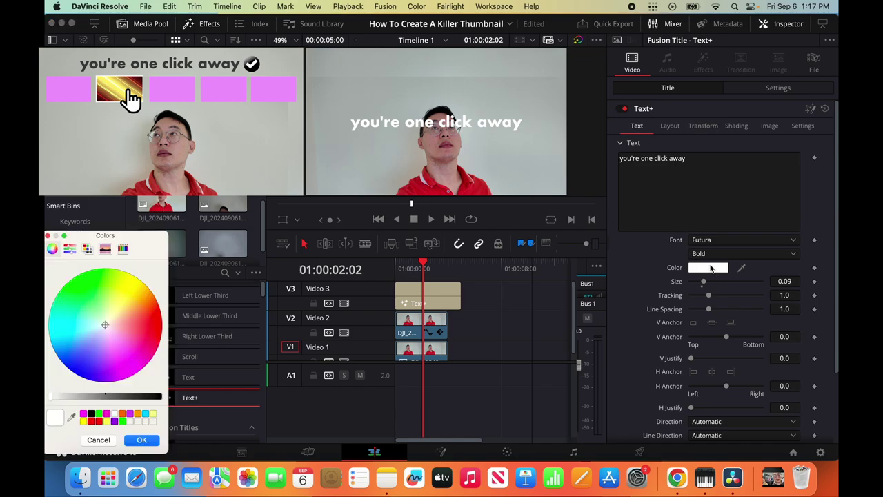
left_click(91, 413)
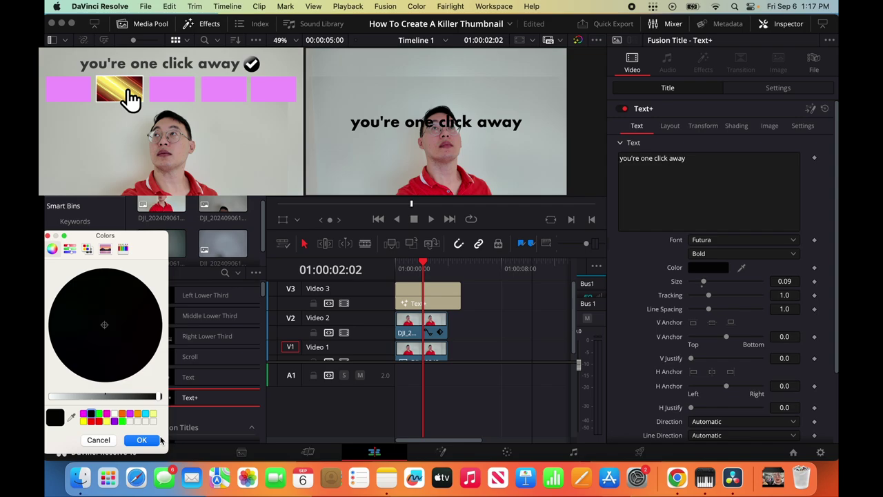
left_click_drag(160, 396, 128, 398)
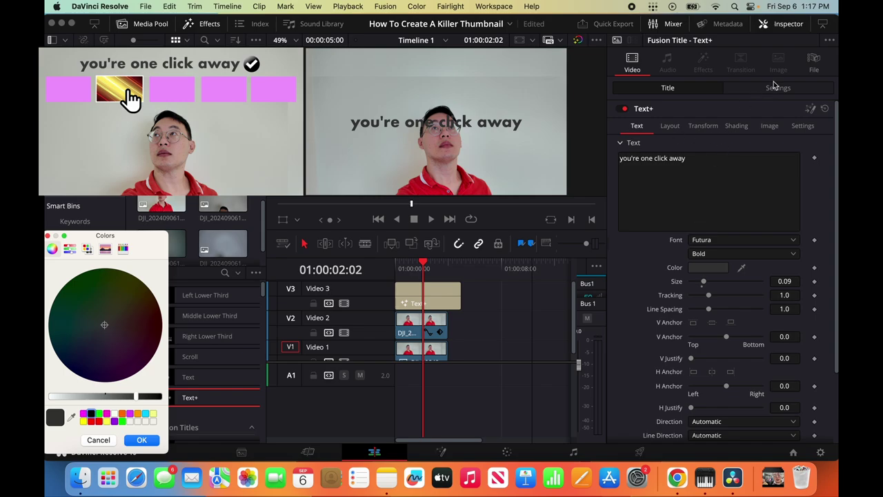
left_click(153, 441)
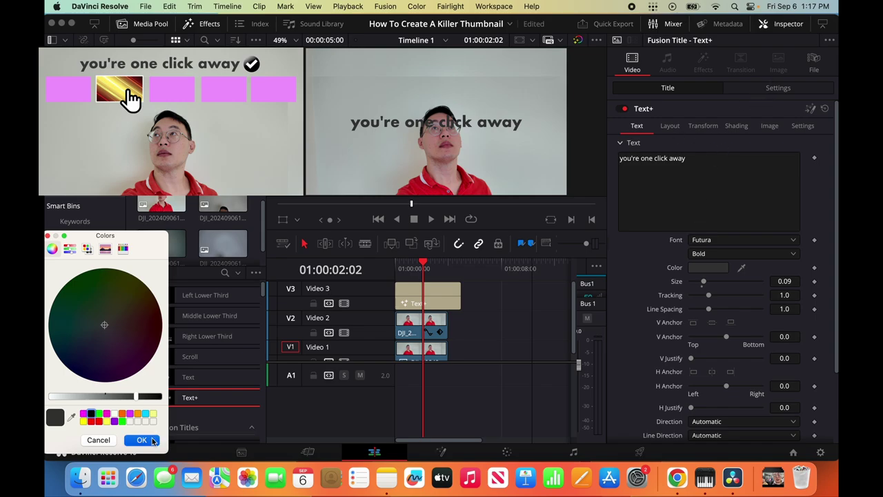
left_click(694, 267)
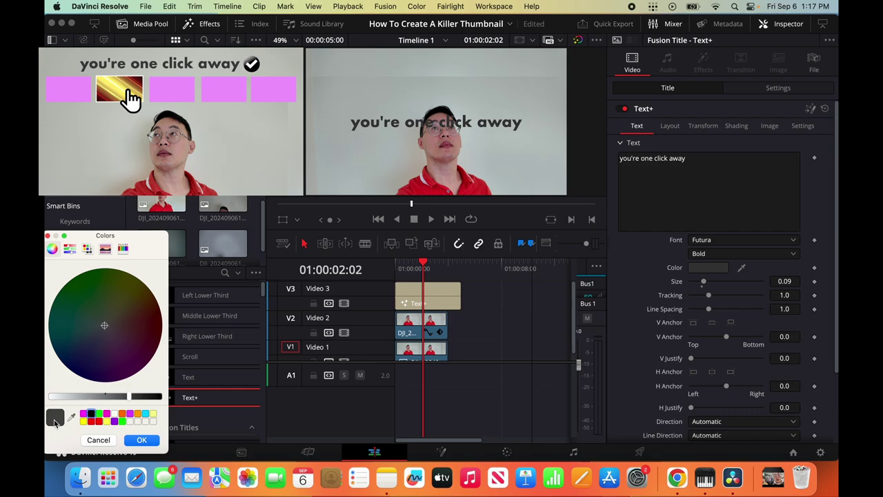
left_click_drag(55, 422, 133, 416)
Move the title to Position Y 419 and reduce its size to 0.0827.
left_click(138, 441)
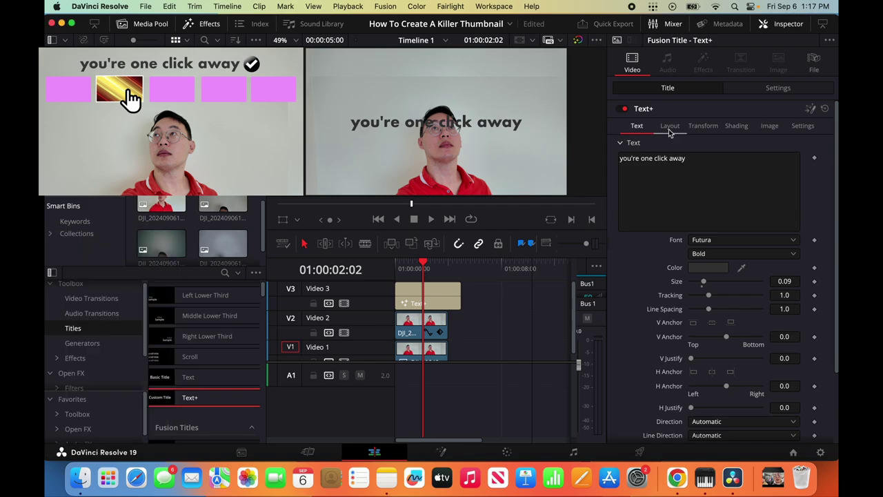
left_click(785, 88)
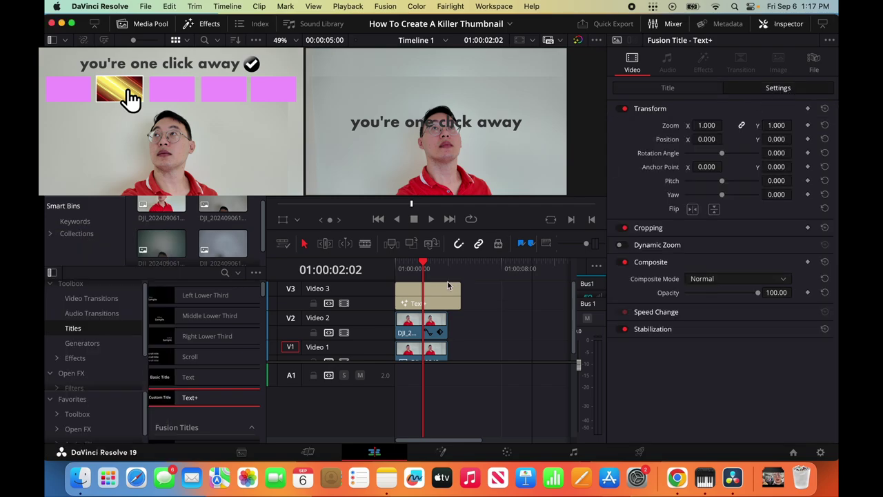
left_click(435, 294)
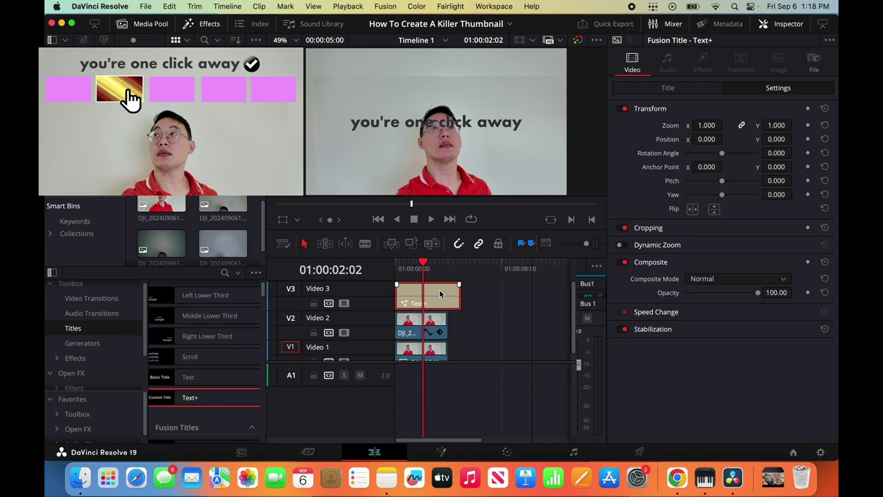
left_click_drag(775, 140, 795, 139)
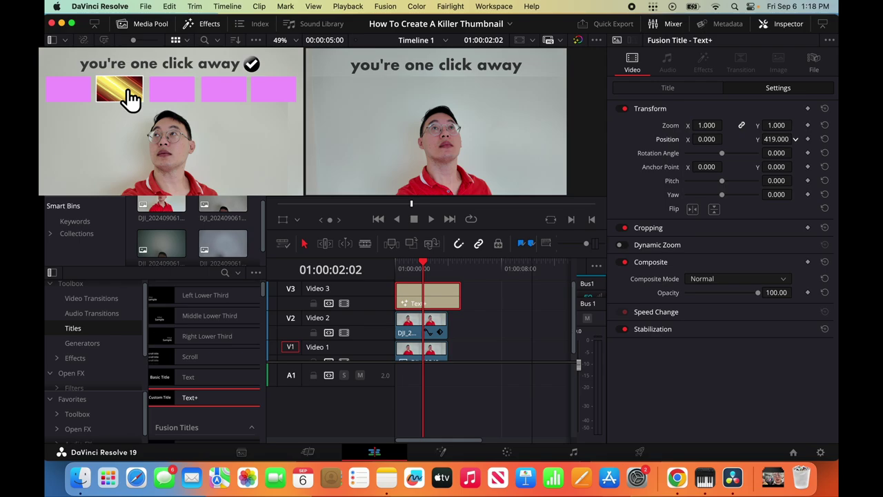
left_click(667, 88)
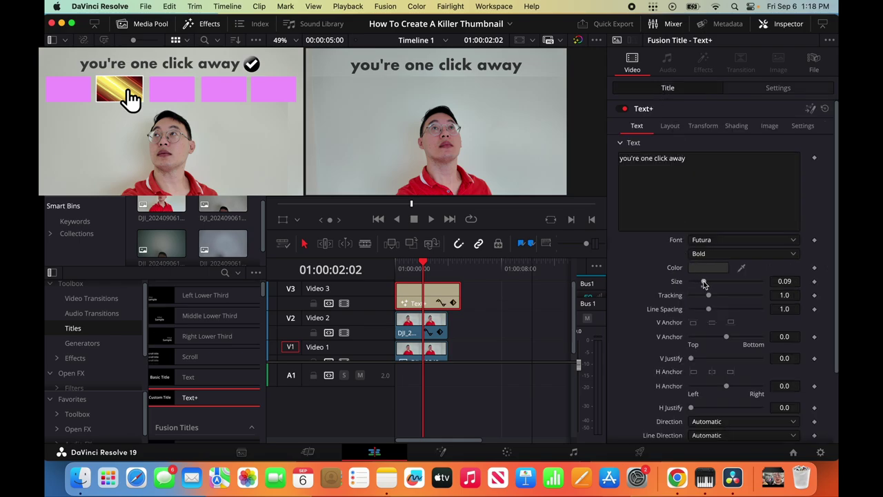
left_click_drag(704, 283, 703, 284)
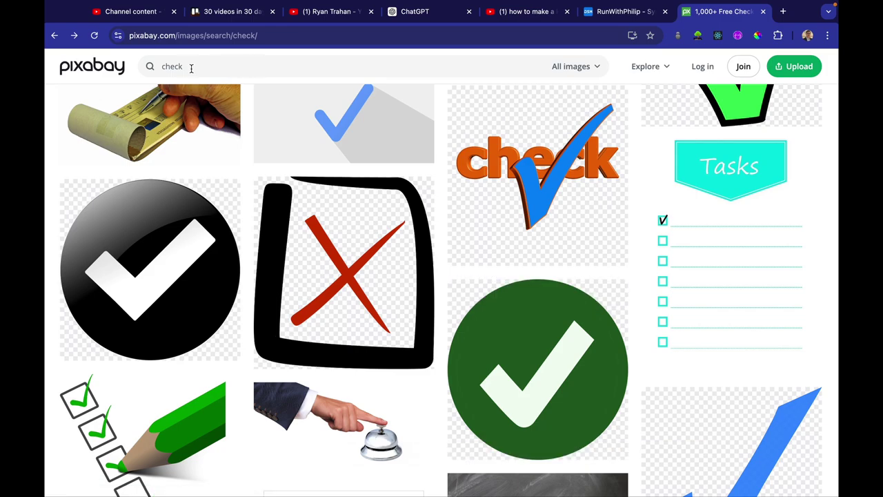
Download the black circular check-mark image from Pixabay as a 637×640 PNG.
left_click(173, 232)
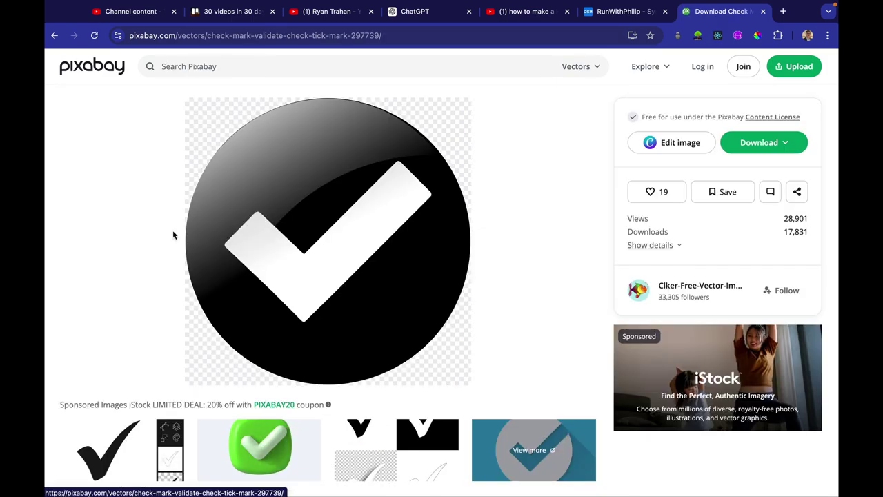
left_click(776, 143)
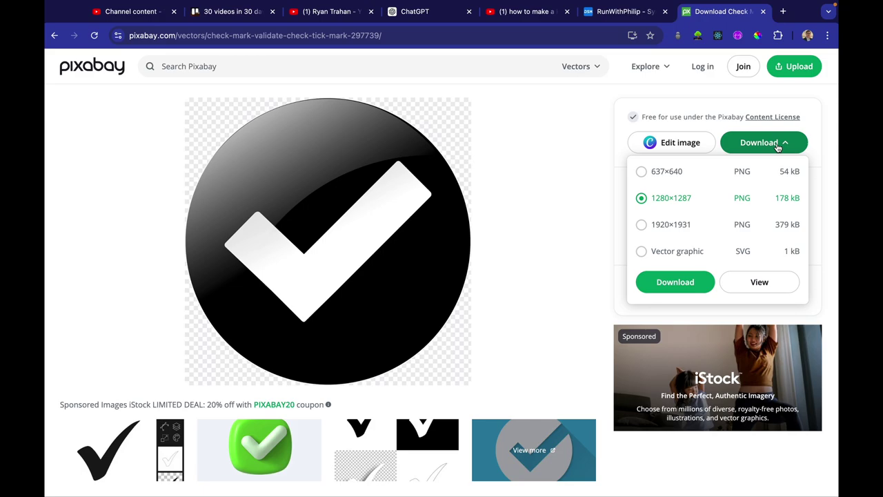
left_click(668, 171)
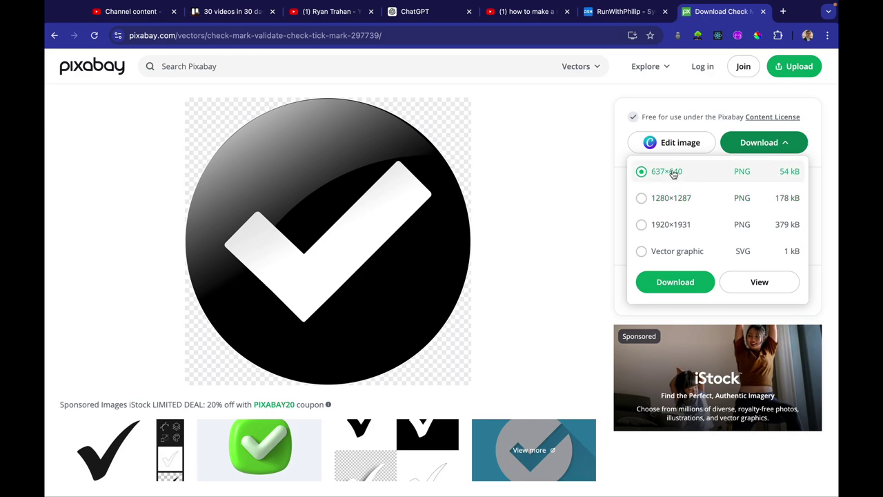
left_click(675, 282)
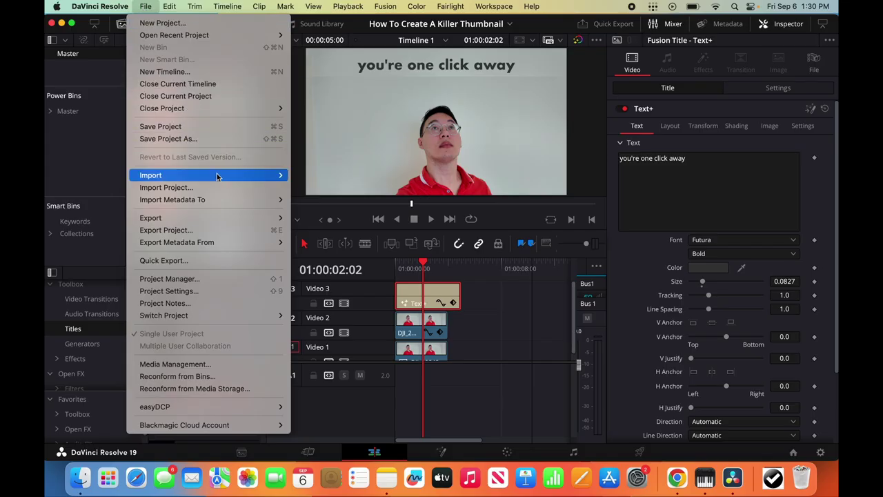
Import the check-mark PNG from Downloads into the media pool.
mouse_move(228, 175)
left_click(307, 189)
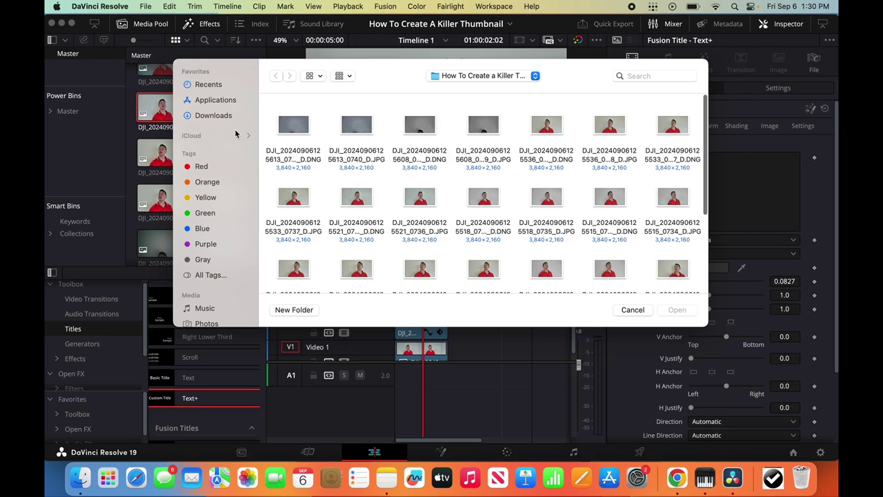
left_click(213, 115)
left_click(293, 136)
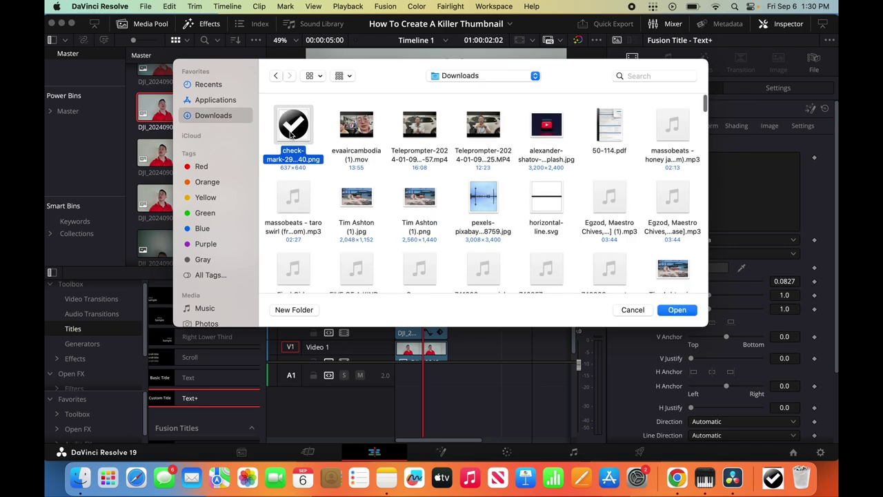
left_click(668, 310)
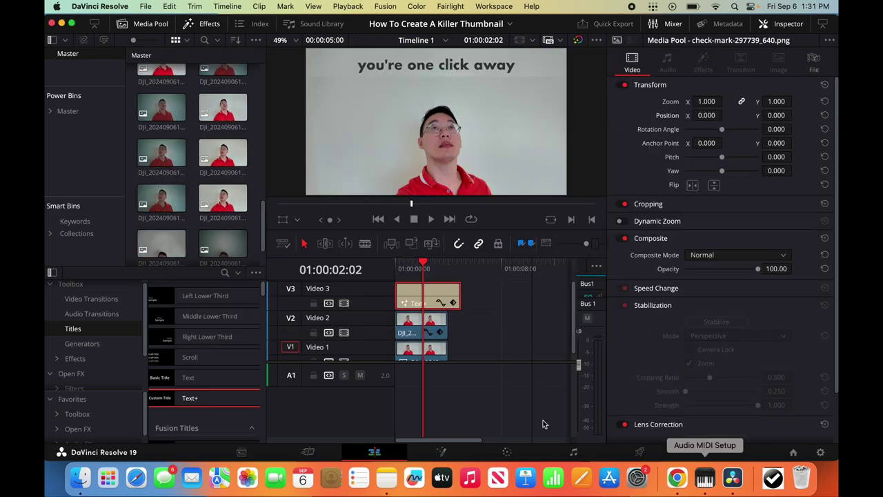
Place the check-mark clip on a new Video 4 track above the title.
scroll(238, 158, "up", 3)
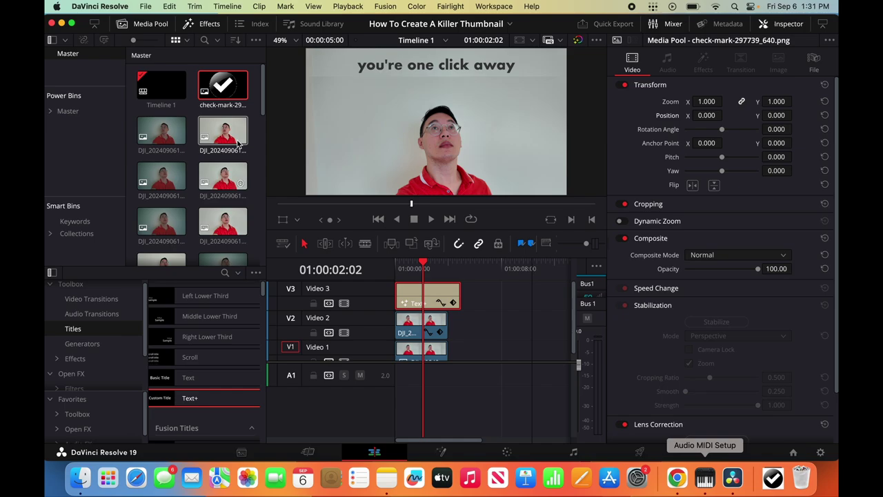
left_click_drag(231, 86, 476, 295)
left_click(453, 303)
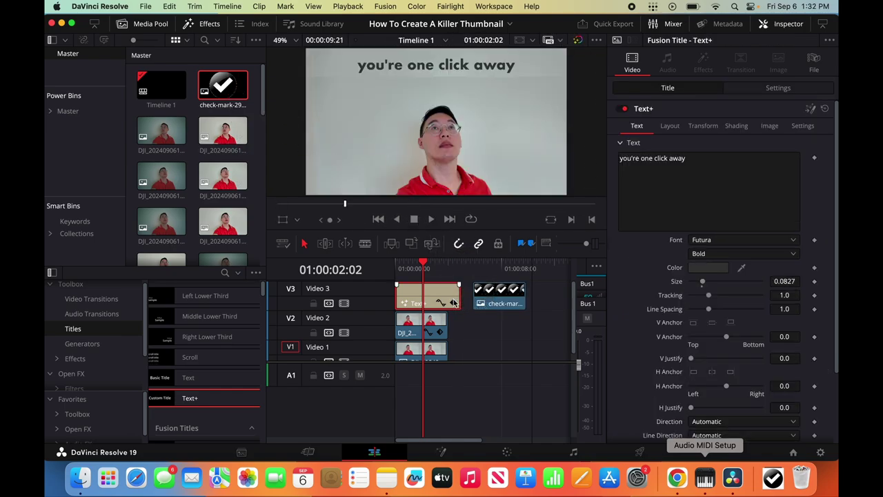
left_click_drag(487, 296, 412, 290)
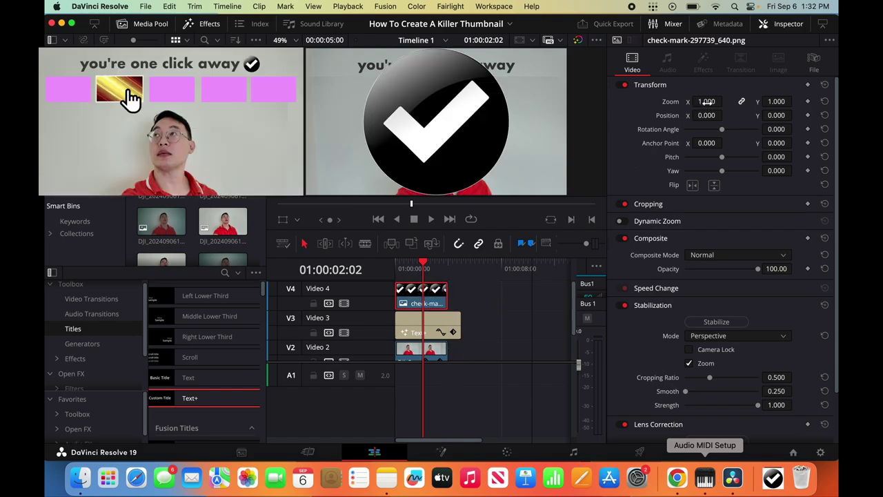
Shrink the check mark, shift the headline left, and slide the check mark beside it.
left_click_drag(706, 101, 784, 119)
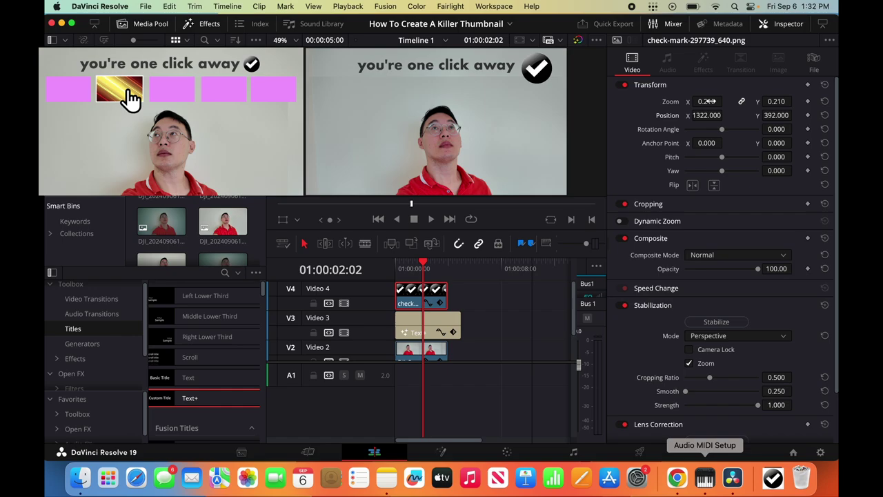
left_click_drag(706, 101, 687, 115)
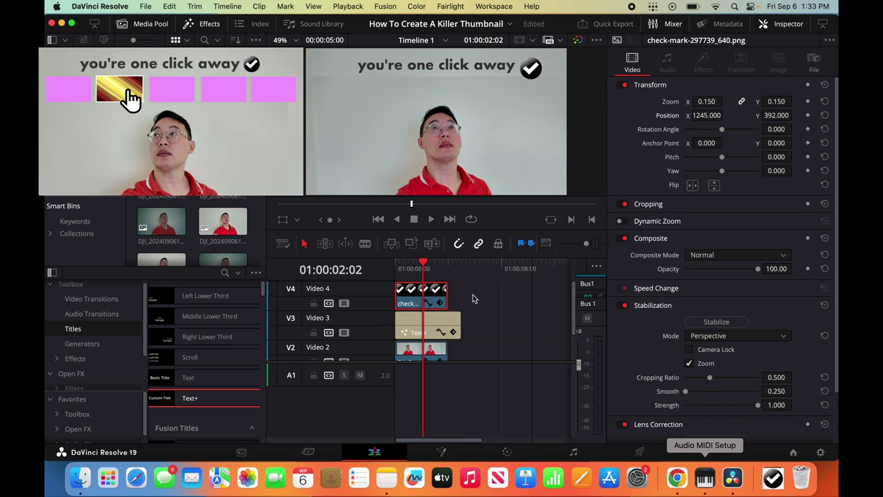
left_click(435, 326)
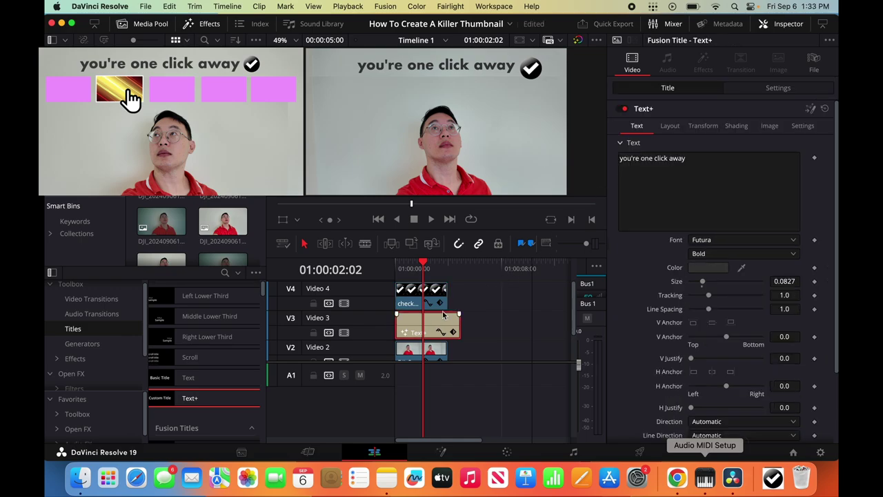
left_click(778, 87)
left_click_drag(707, 139, 695, 138)
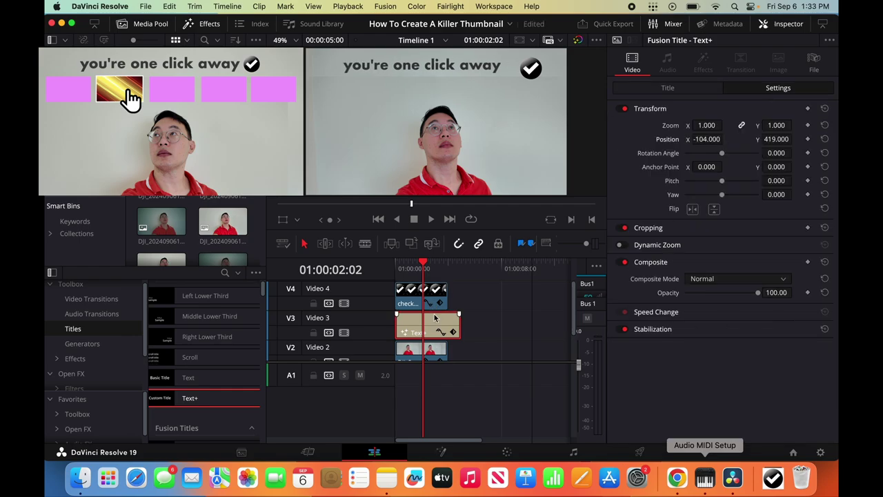
left_click(432, 302)
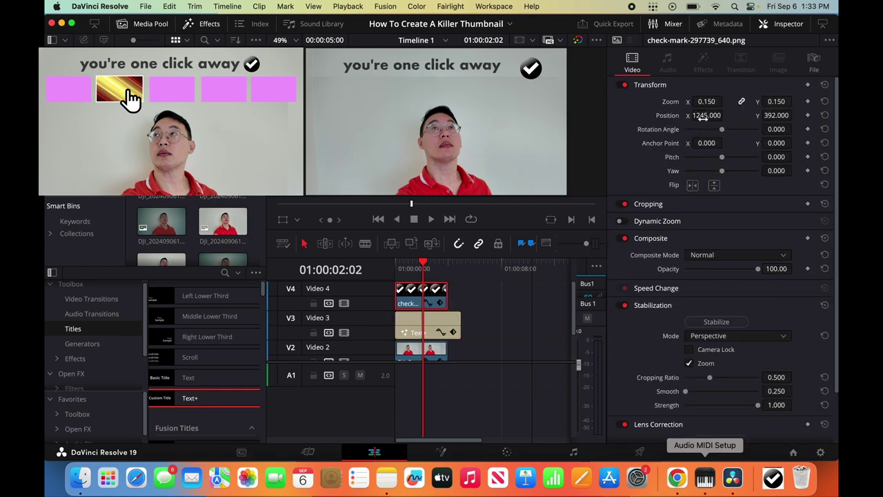
left_click_drag(706, 115, 684, 116)
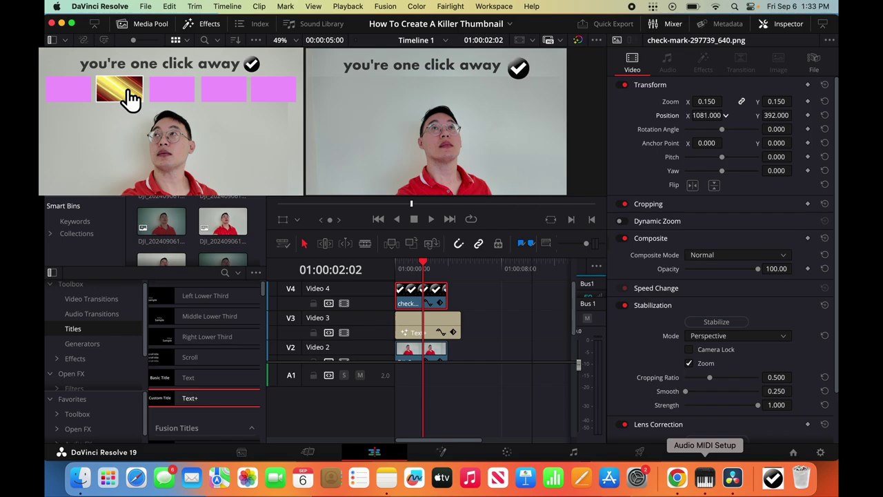
left_click_drag(684, 115, 683, 116)
Fine-tune the check mark's height and zoom, then nudge headline and check mark into alignment.
left_click_drag(774, 116, 795, 115)
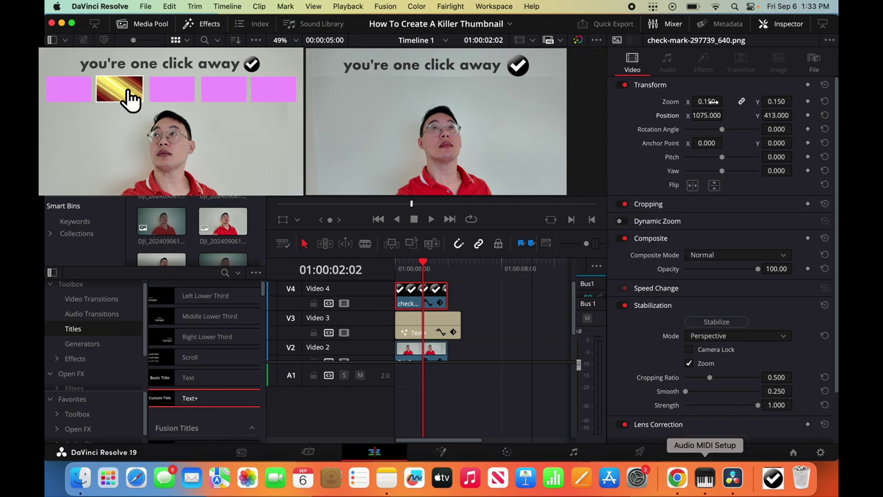
left_click_drag(717, 102, 657, 102)
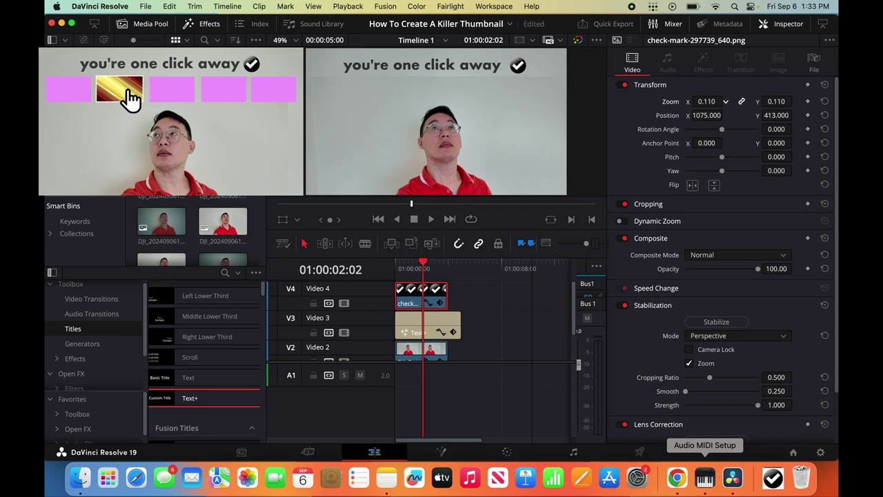
mouse_move(657, 102)
left_mouse_down()
mouse_move(670, 102)
mouse_move(657, 102)
left_mouse_up()
left_click(432, 323)
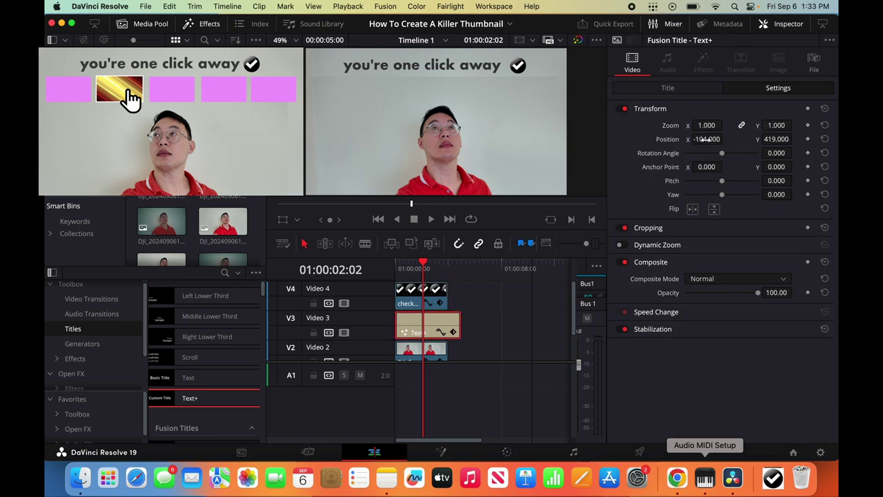
left_click_drag(707, 139, 726, 139)
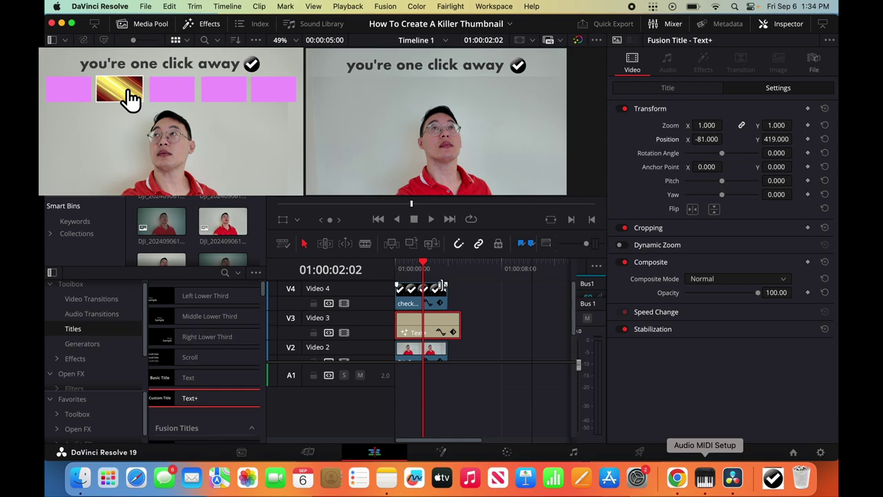
left_click(440, 293)
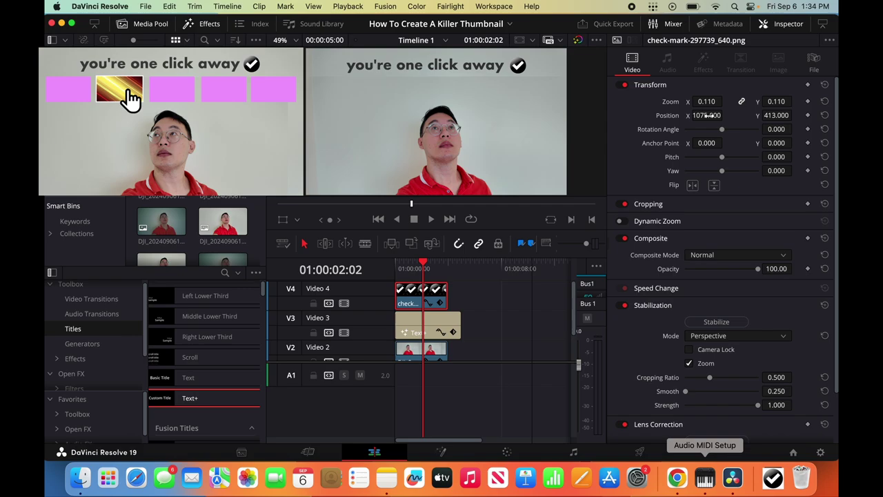
left_click_drag(748, 116, 725, 115)
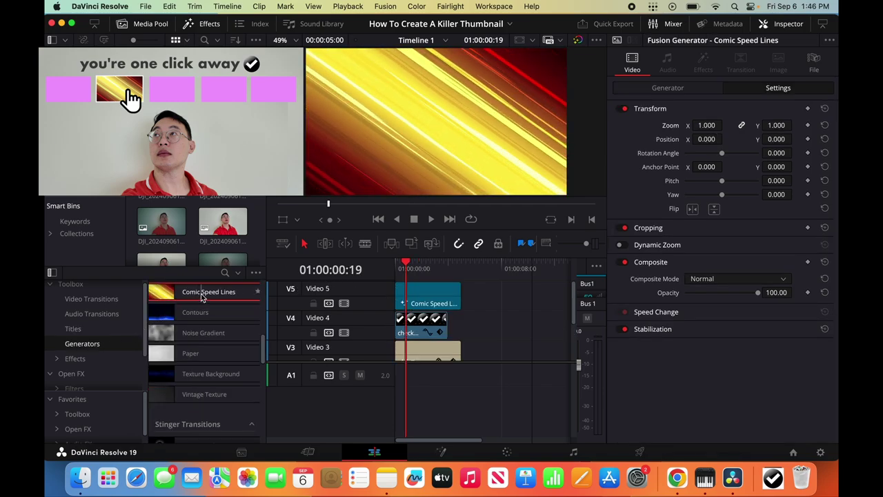
Shrink the Comic Speed Lines to 0.180 zoom at position -349, 198 below the headline.
left_click(413, 289)
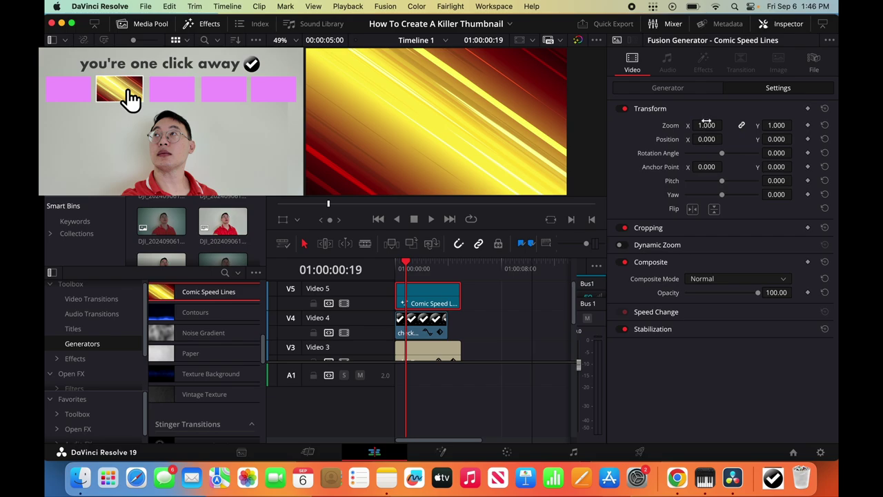
left_click_drag(706, 125, 621, 139)
mouse_move(776, 139)
left_mouse_down()
mouse_move(809, 139)
mouse_move(787, 139)
left_mouse_up()
left_click_drag(707, 138, 690, 125)
left_click_drag(772, 139, 777, 139)
left_click_drag(777, 138, 779, 139)
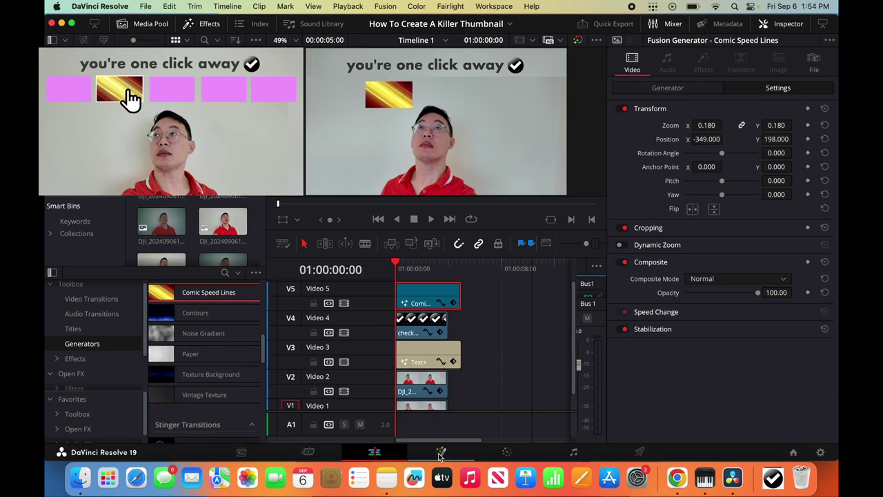
left_click(440, 453)
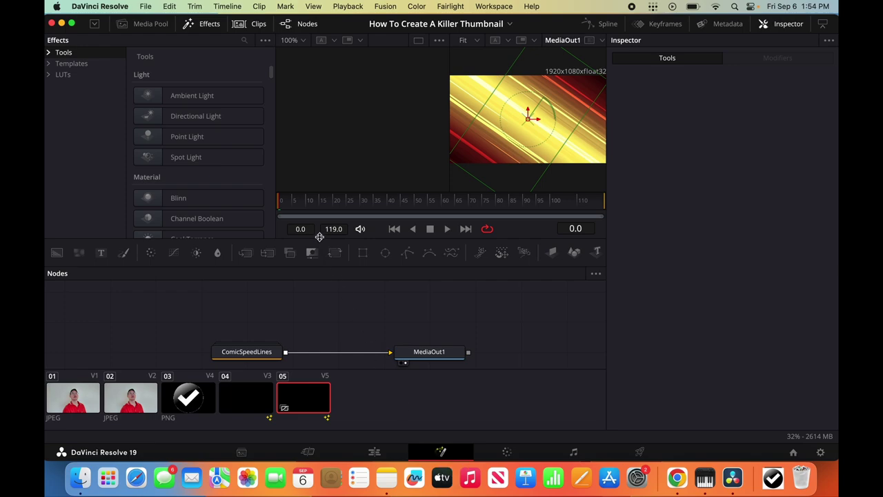
Search effects for 'bor' and insert a Colored Border node between ComicSpeedLines and MediaOut1.
left_click(244, 40)
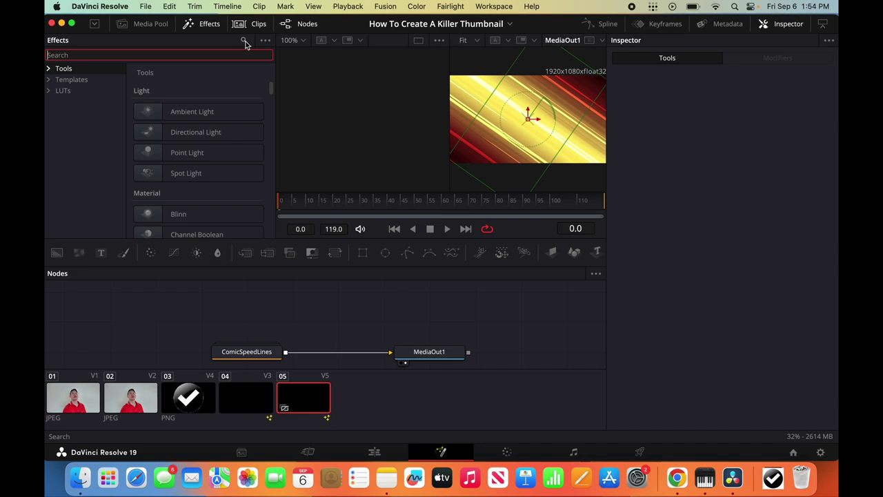
type("border")
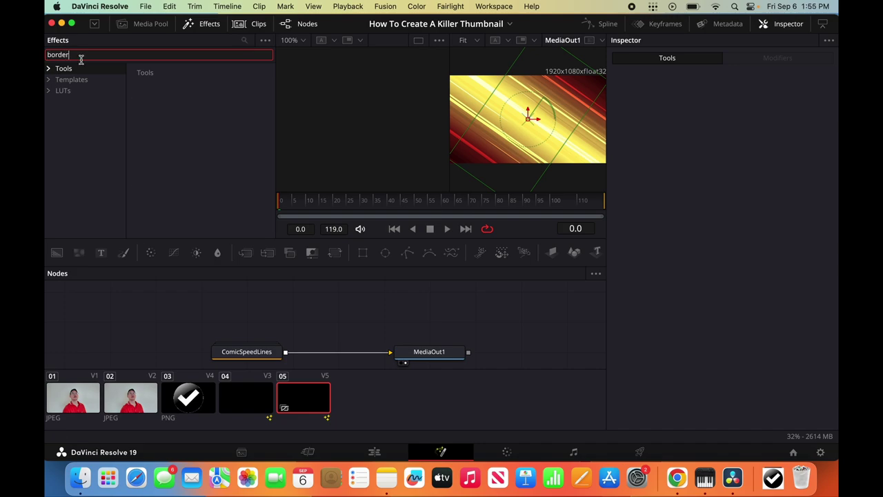
left_click(71, 79)
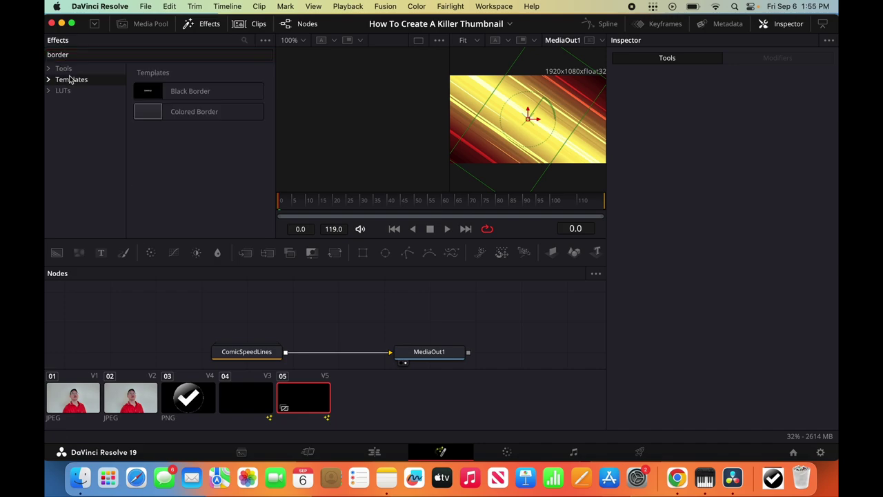
left_click(146, 109)
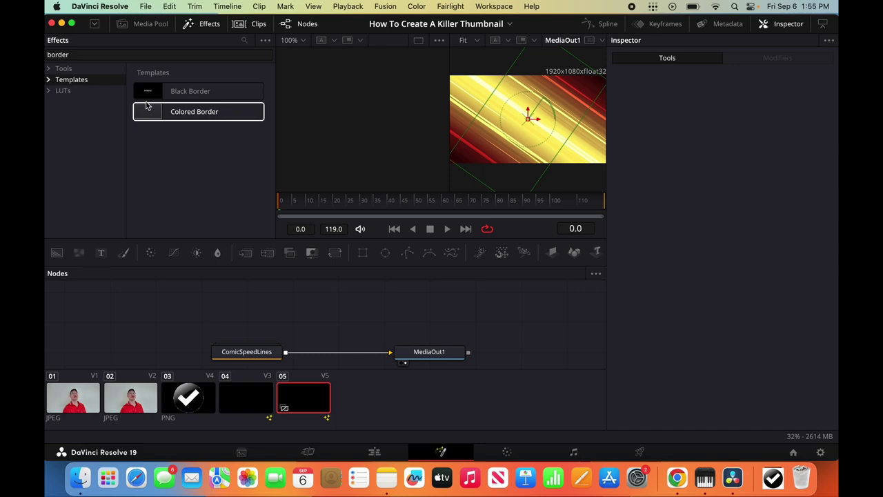
left_click(166, 111)
left_click_drag(277, 248, 335, 356)
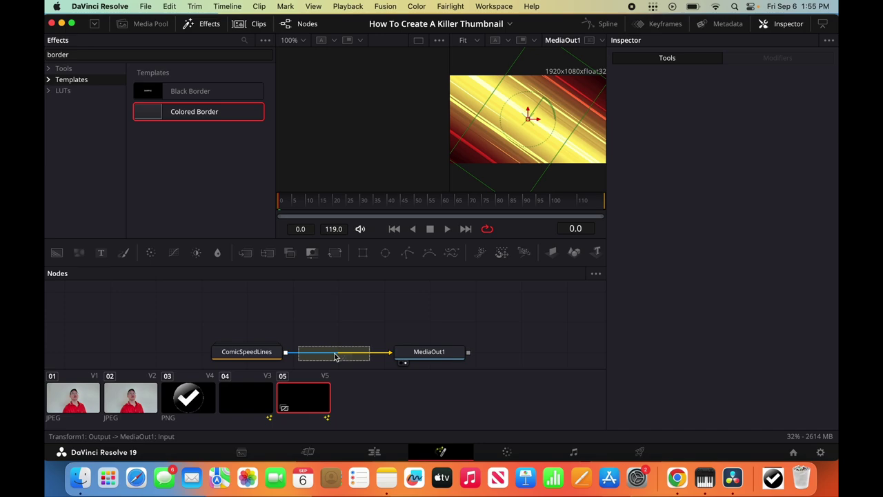
left_click_drag(335, 356, 335, 355)
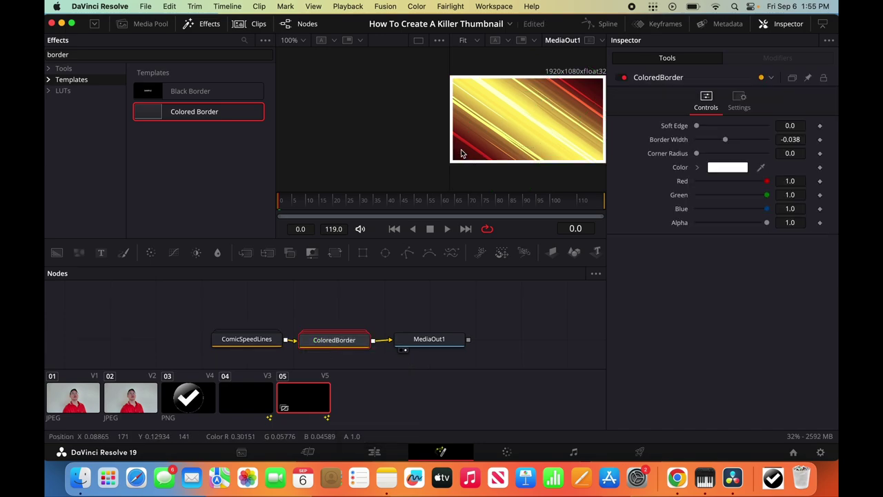
left_click(372, 452)
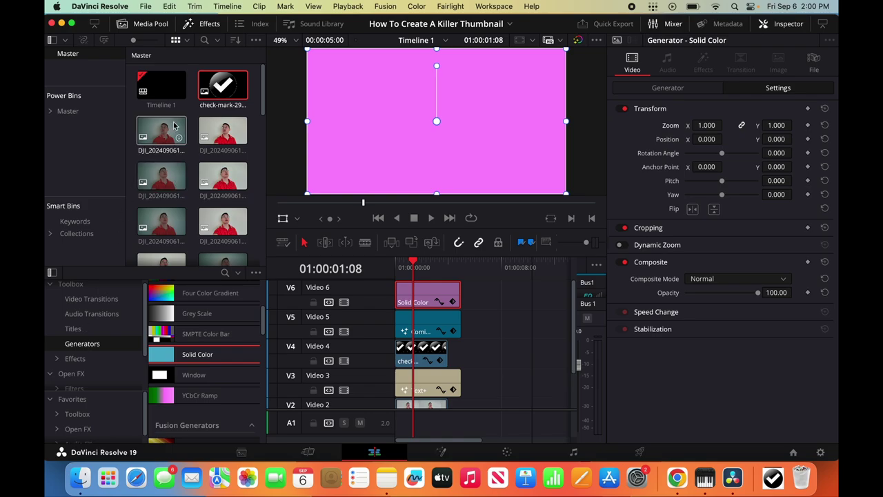
Replace the old V6 clip with a fresh Solid Color generator clip.
left_click(205, 24)
left_click(205, 25)
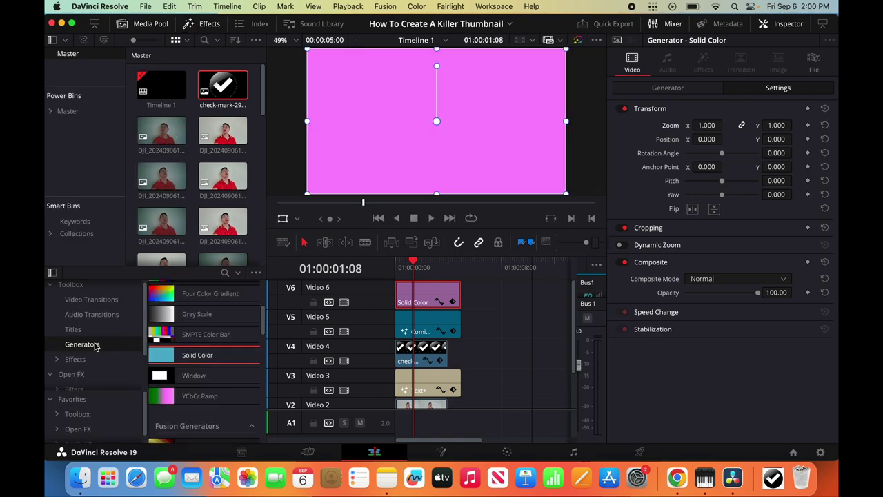
scroll(193, 349, "down", 1)
key("super+z")
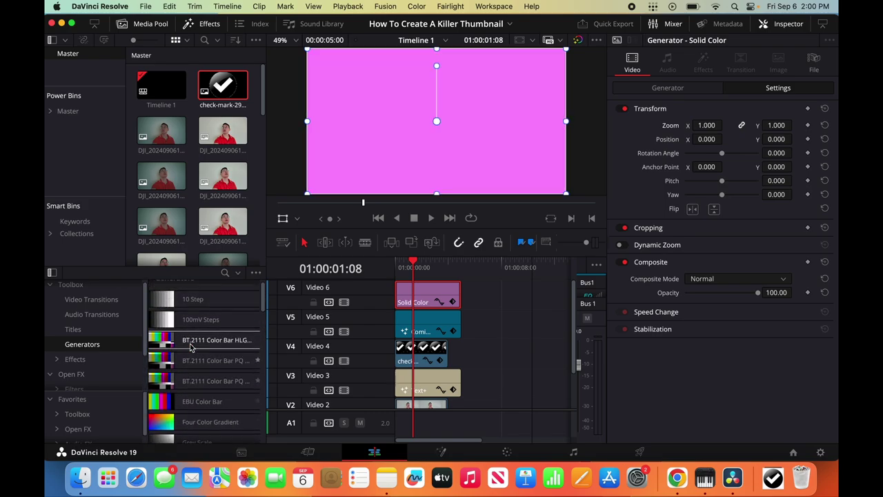
left_click_drag(196, 349, 435, 301)
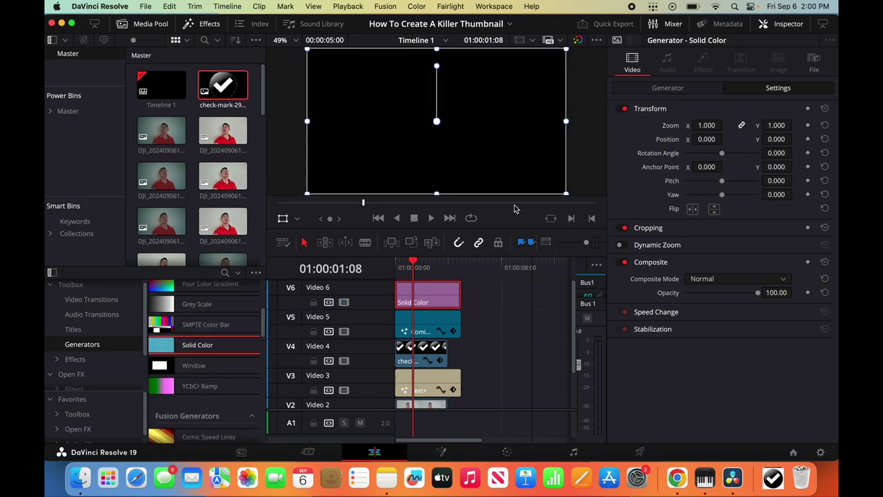
Set the new solid's fill colour to a light, soft pink.
left_click(784, 27)
left_click(785, 27)
left_click(688, 92)
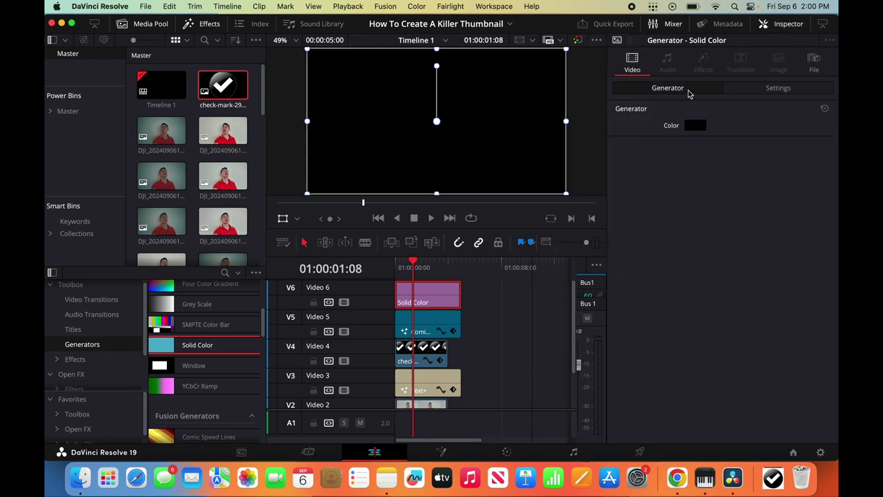
left_click(694, 127)
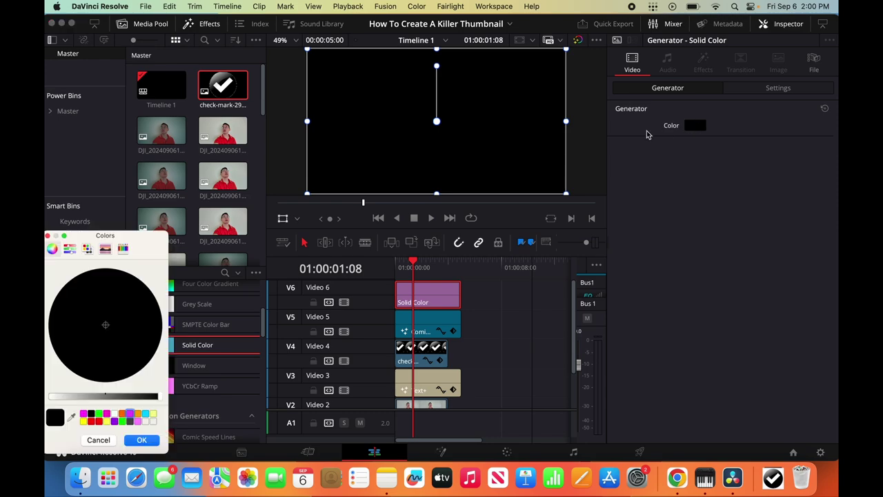
left_click(136, 422)
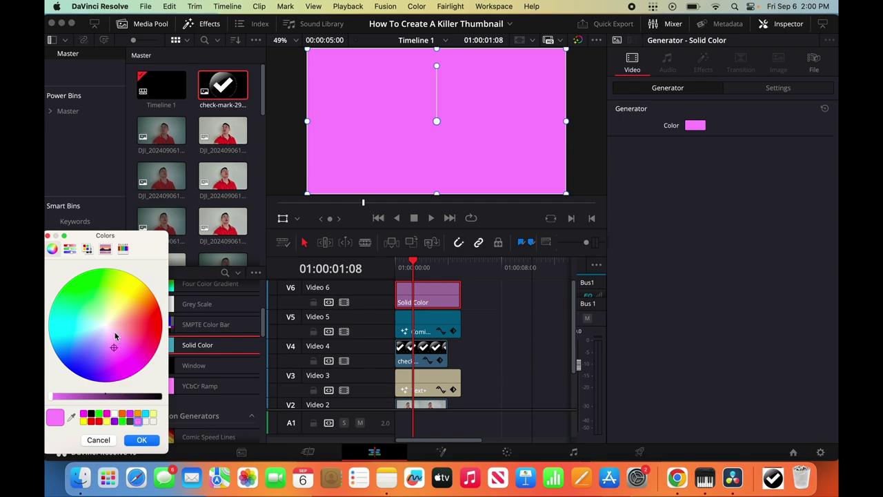
left_click_drag(114, 341, 125, 353)
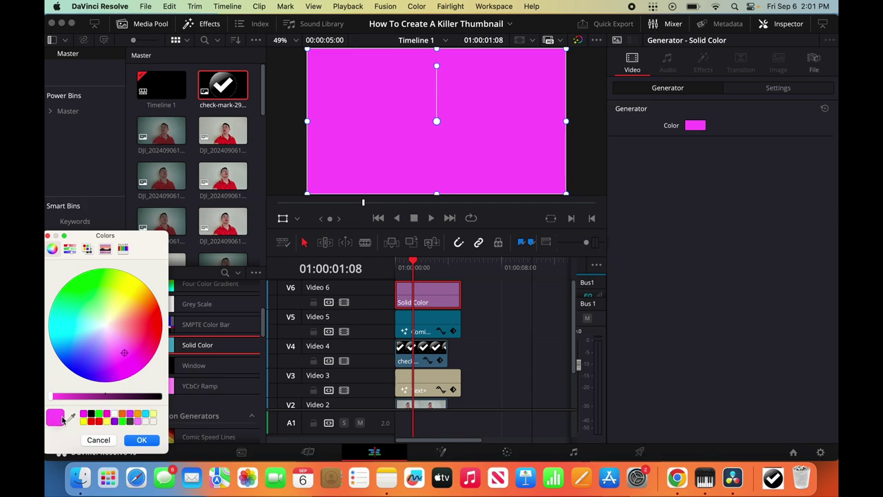
left_click(138, 422)
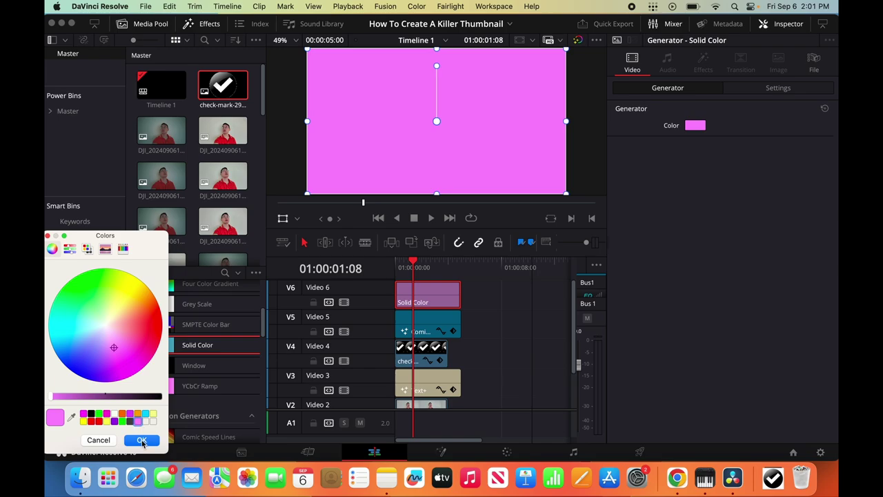
left_click(141, 440)
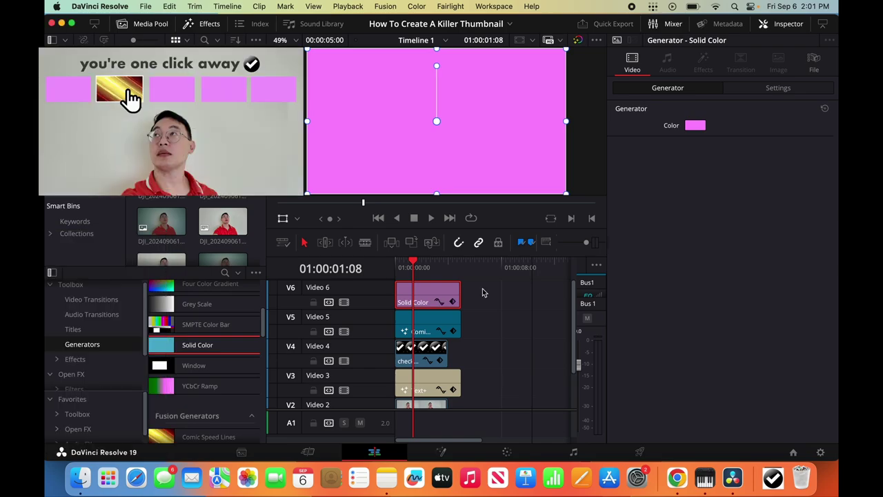
Scale the pink solid to 0.170 zoom and position it at X -534, Y 230.
left_click(772, 93)
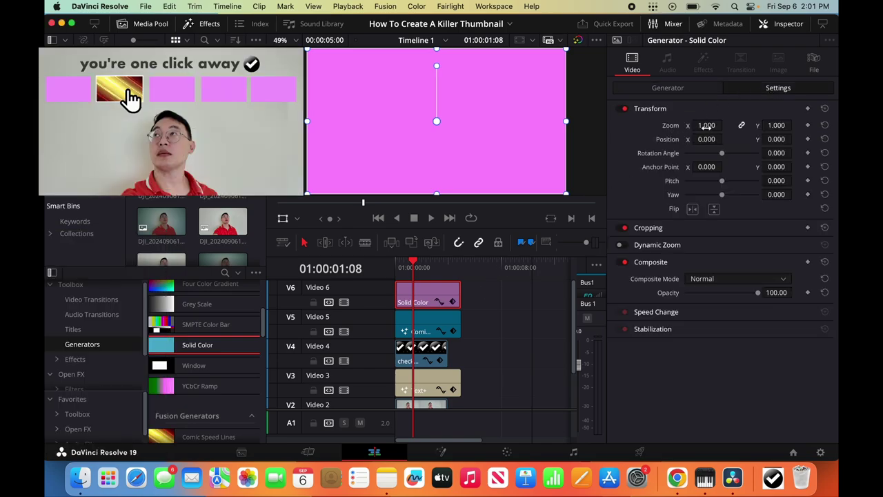
left_click_drag(708, 125, 639, 124)
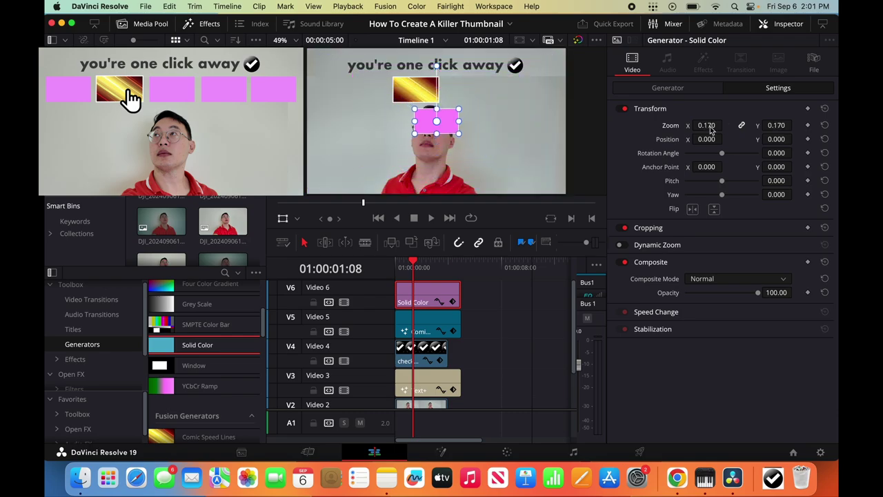
left_click_drag(707, 139, 663, 139)
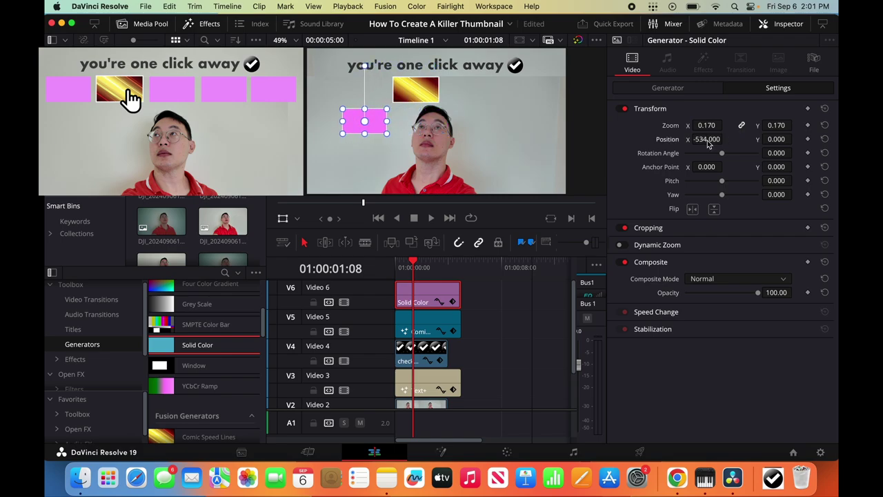
left_click(798, 141)
type("-63")
key("Return")
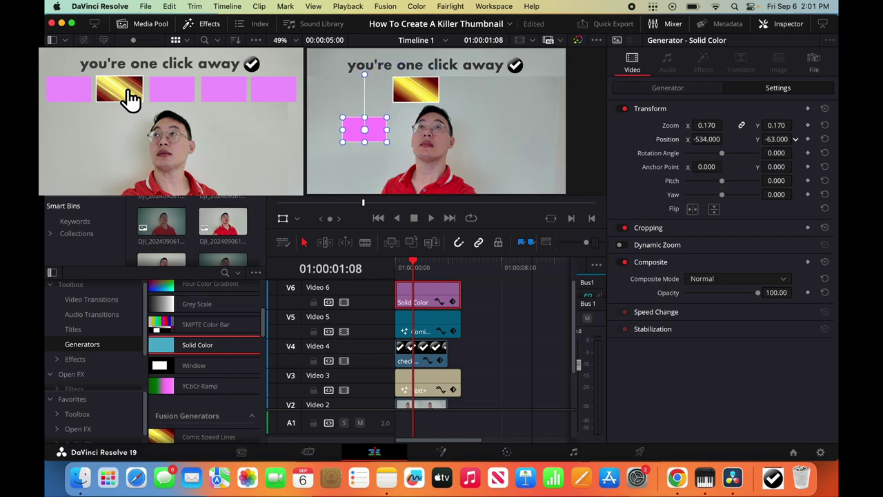
left_click_drag(776, 139, 793, 139)
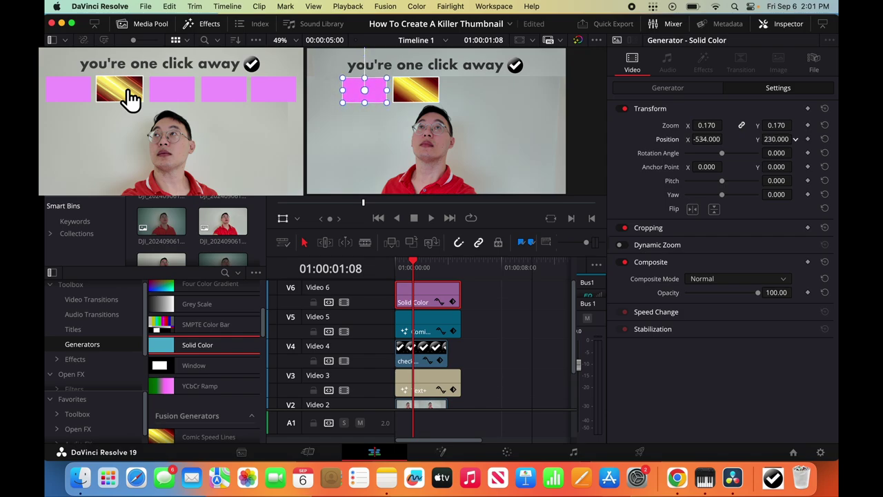
left_click_drag(794, 138, 780, 144)
left_click(283, 219)
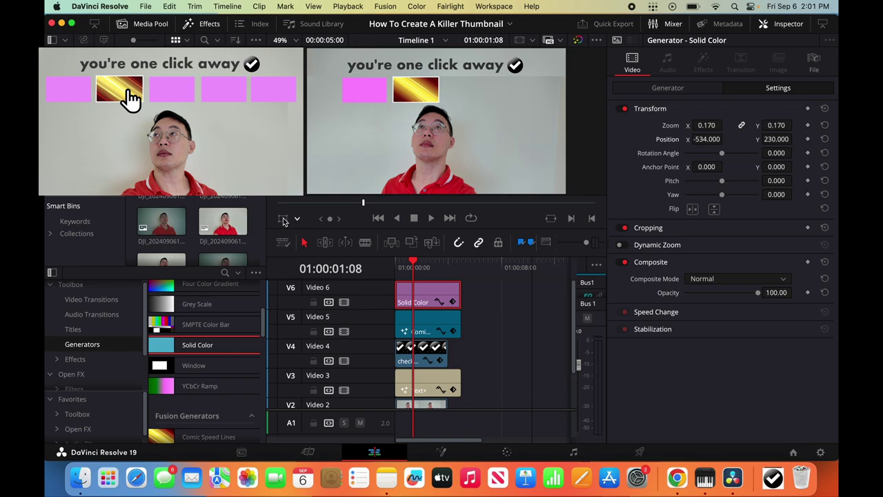
Paste three copies of the pink tile clip after the original on the timeline.
left_click(464, 275)
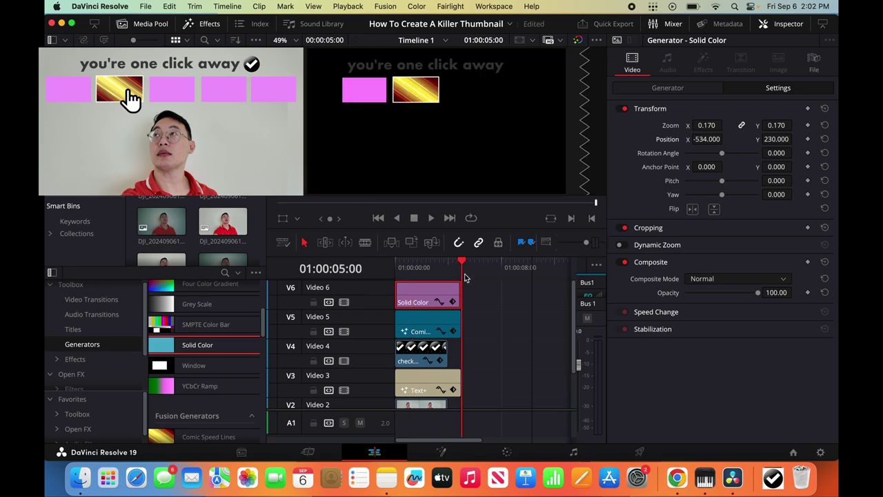
key("super+v")
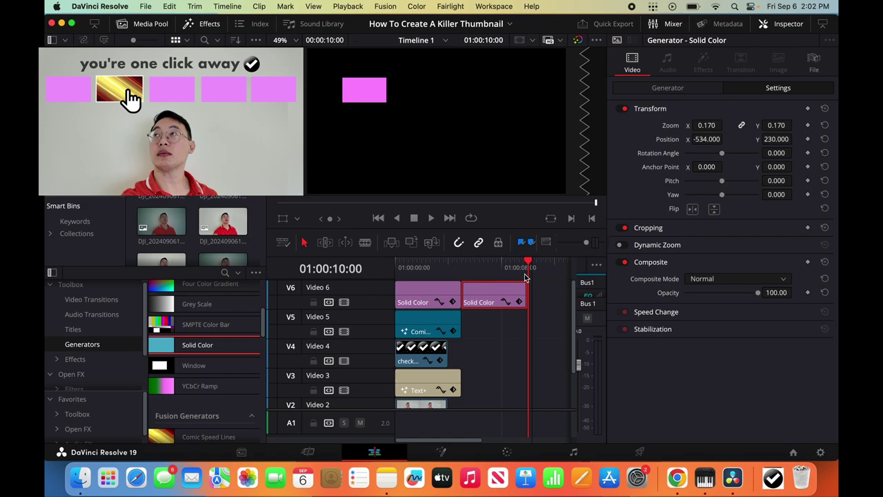
key("super+v")
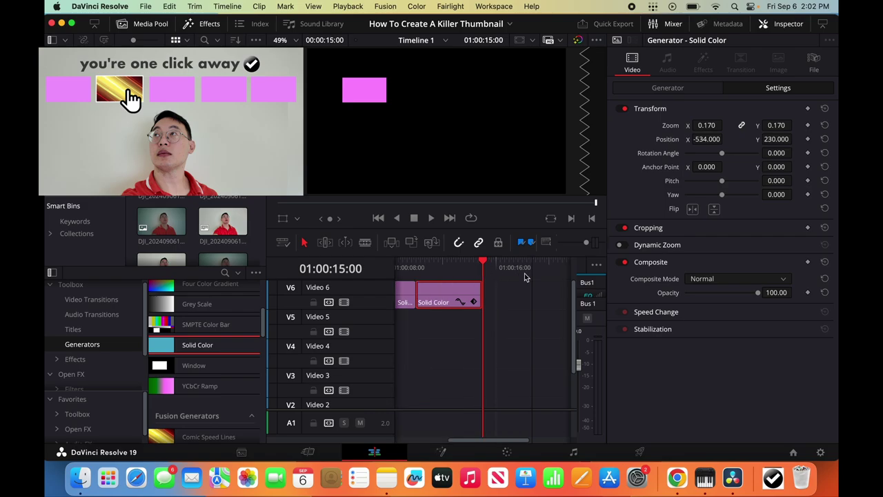
key("super+v")
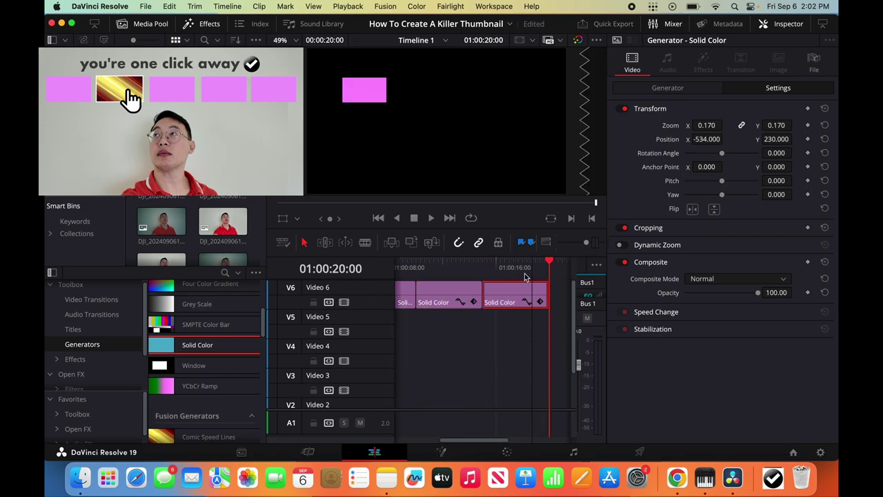
Stack the three pink tile copies on new tracks V7, V8 and V9 at the timeline start.
scroll(524, 277, "left", 5)
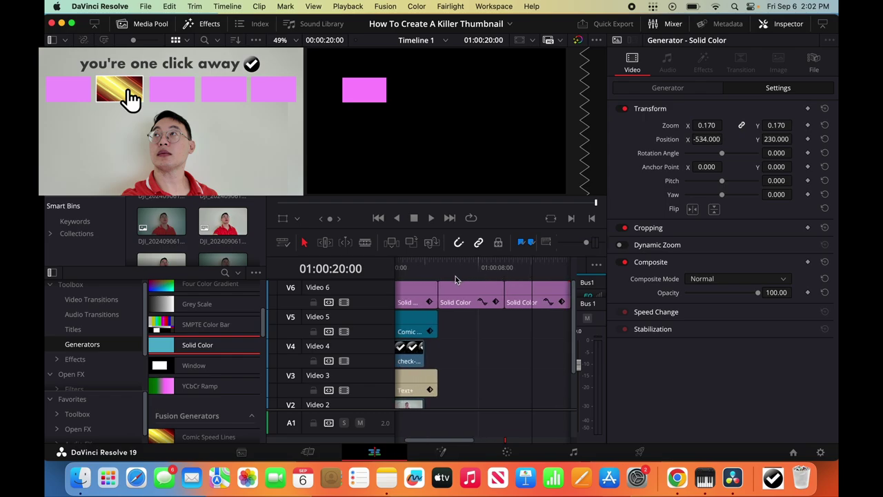
left_click_drag(456, 288, 397, 283)
left_click_drag(542, 314, 417, 278)
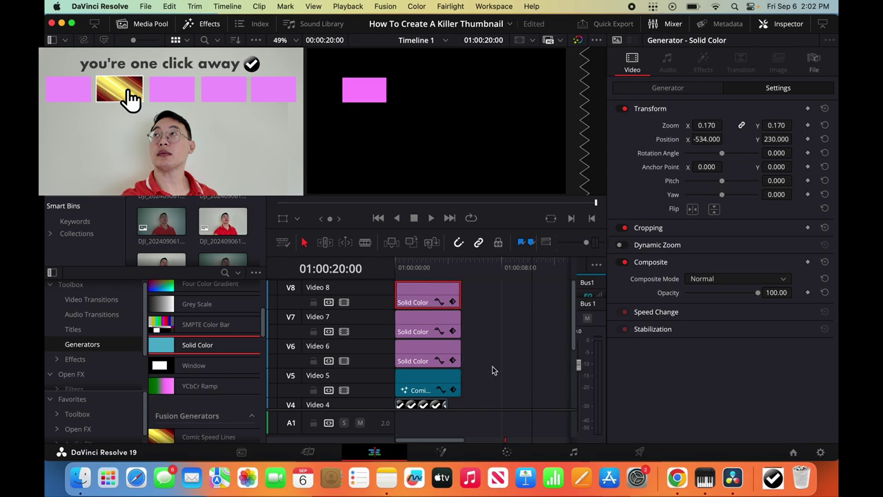
scroll(493, 369, "right", 5)
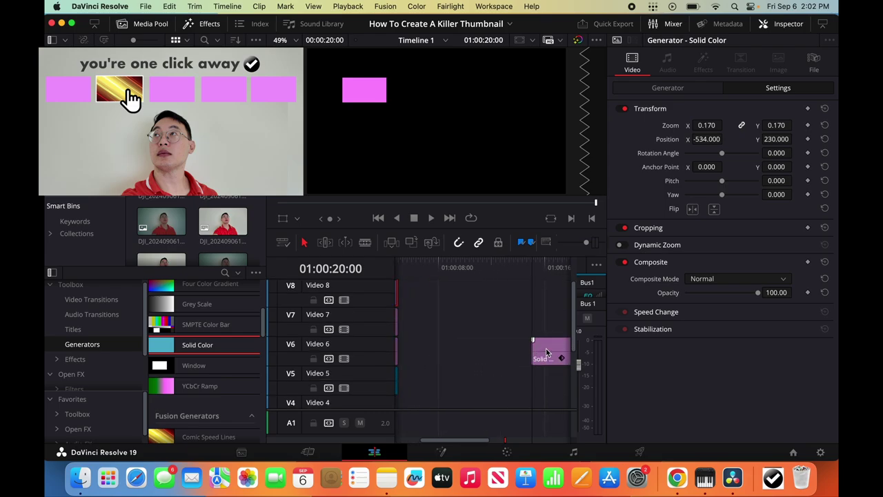
left_click_drag(547, 352, 440, 326)
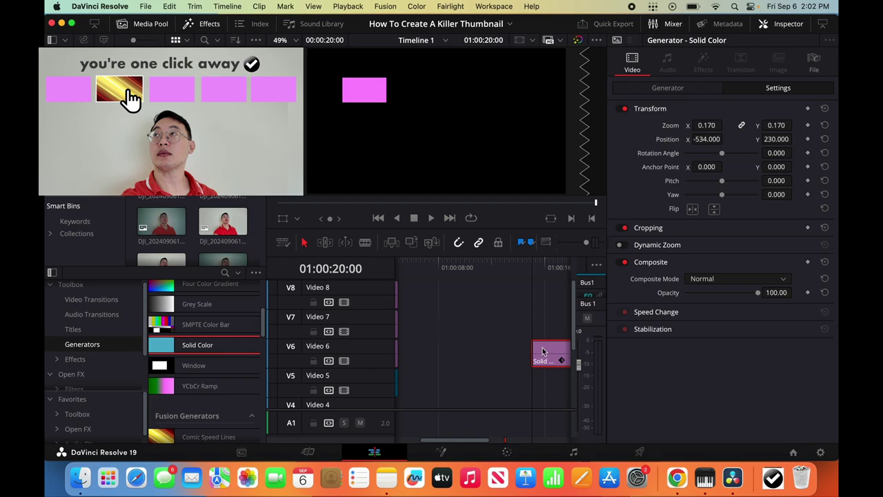
left_click_drag(542, 352, 385, 298)
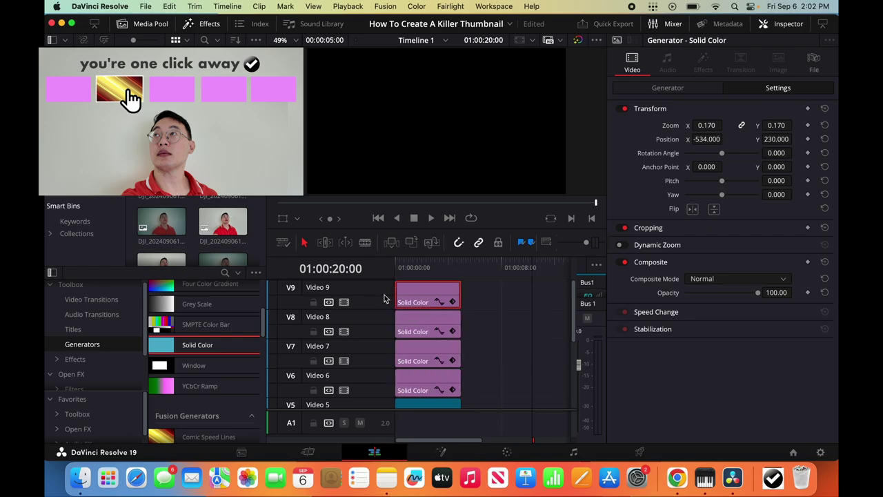
left_click_drag(414, 268, 412, 268)
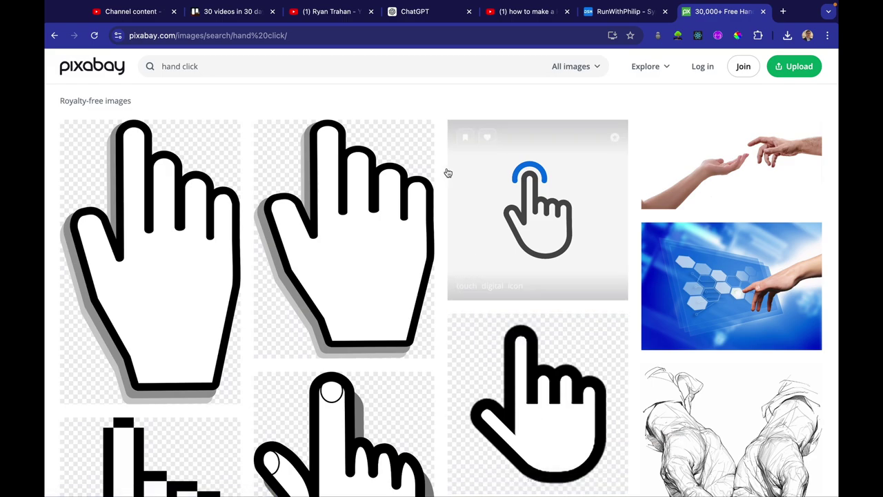
Refine the Pixabay 'hand click' search and open the hand-click-press icon's page.
left_click(363, 69)
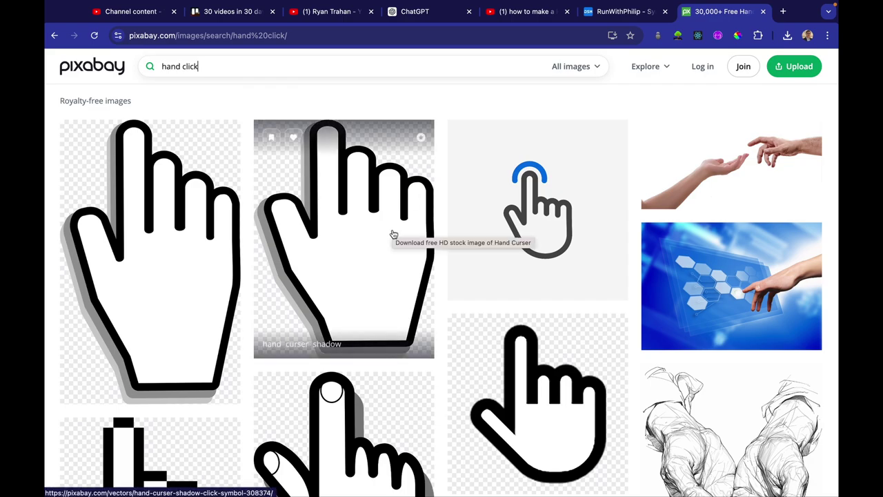
scroll(538, 383, "down", 1)
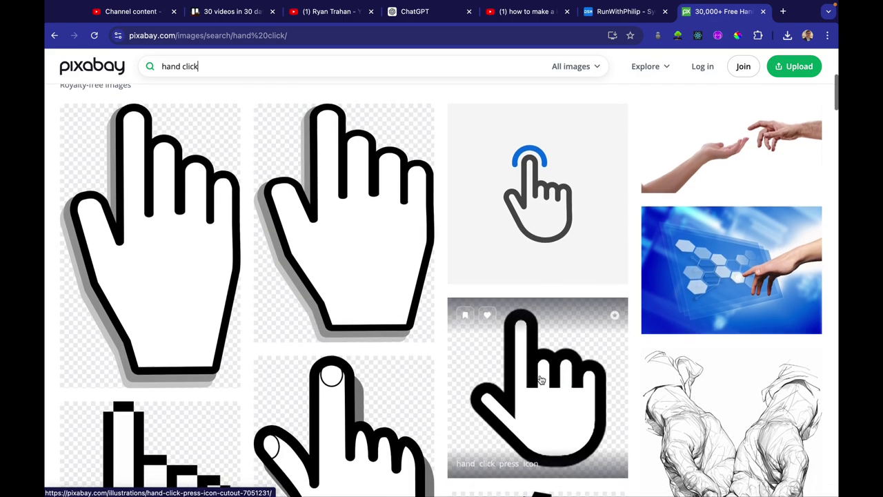
scroll(541, 380, "down", 5)
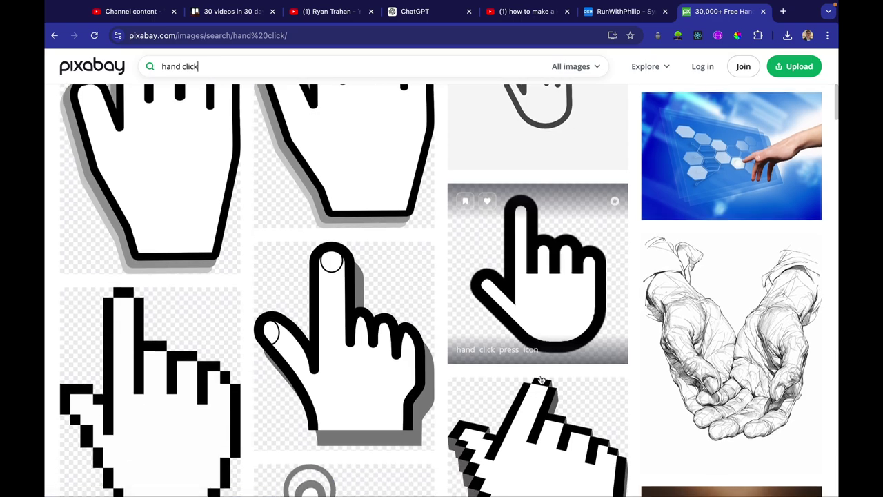
scroll(541, 379, "down", 1)
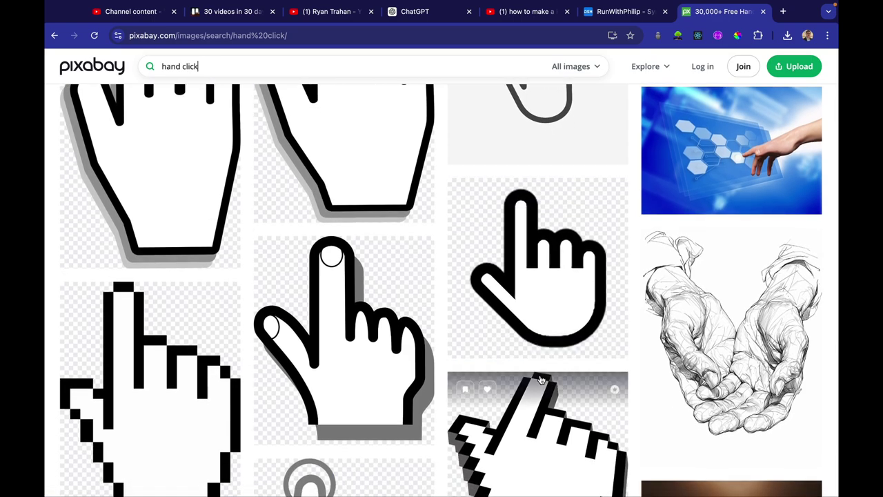
left_click(543, 285)
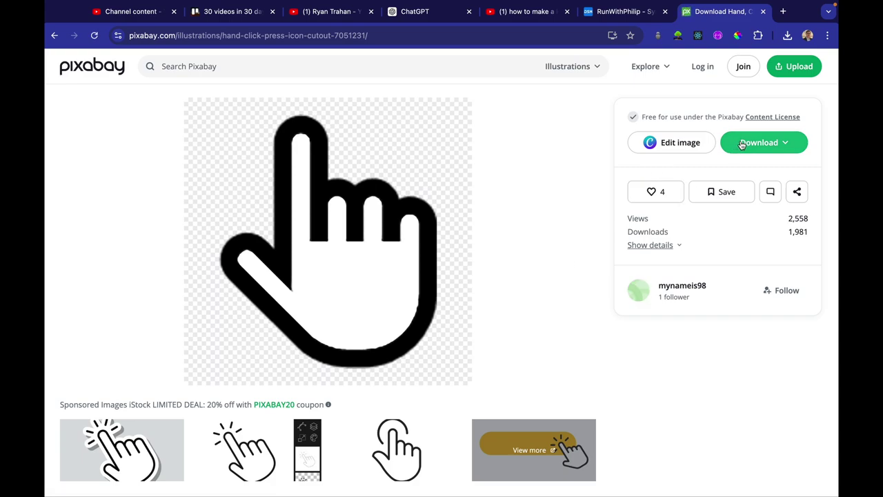
Download the icon as a 640×640 PNG and return to DaVinci Resolve.
left_click(742, 143)
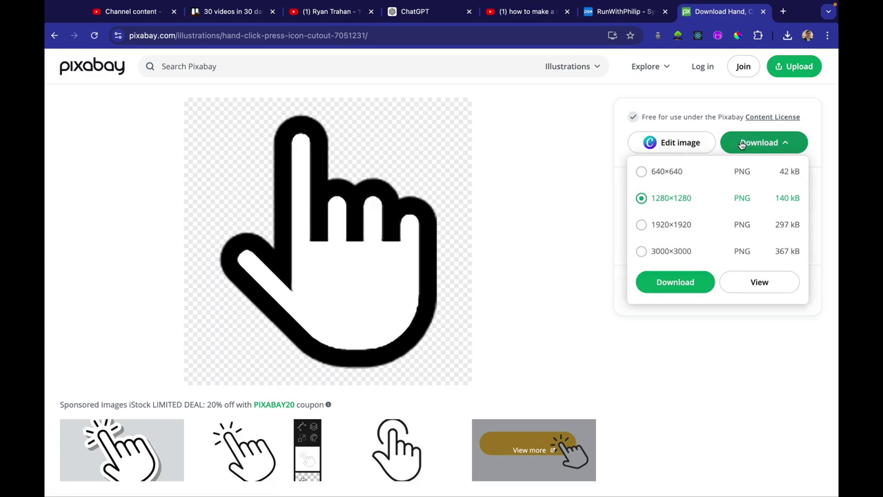
left_click(656, 173)
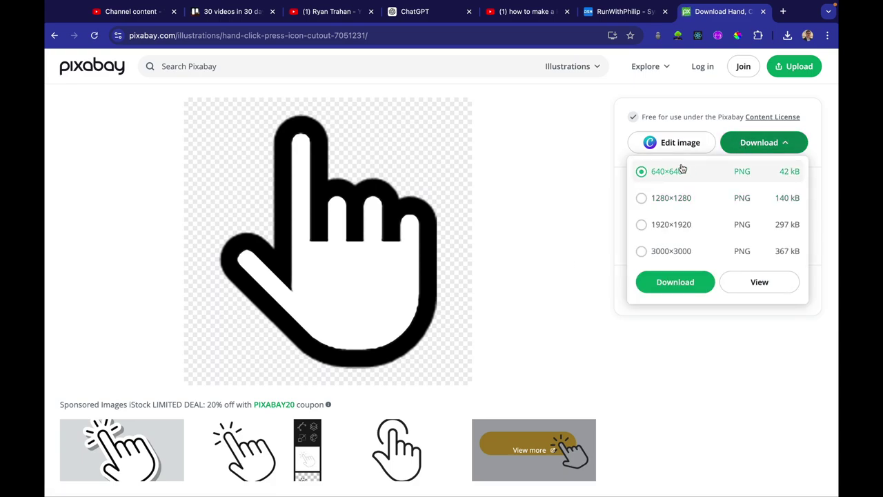
left_click(675, 282)
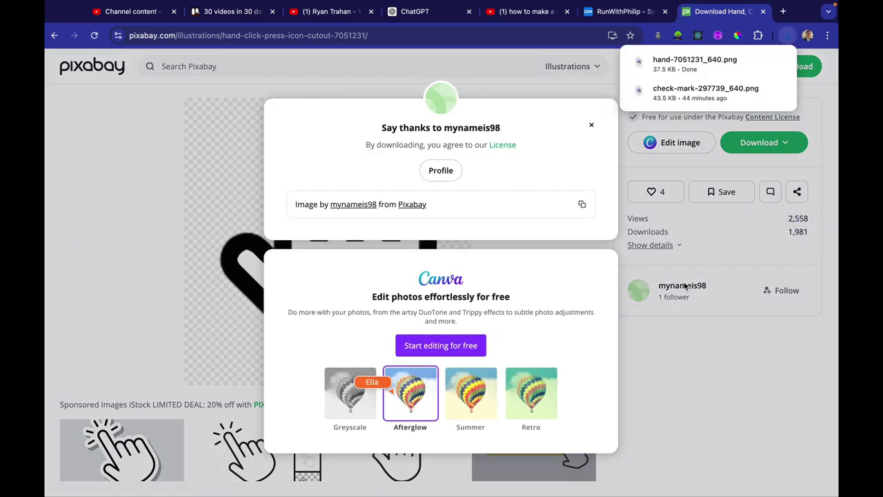
mouse_move(776, 494)
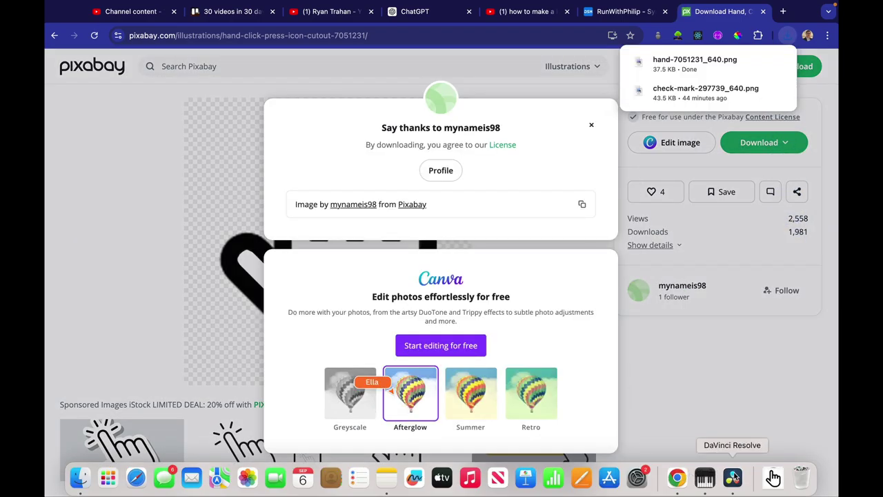
left_click(732, 477)
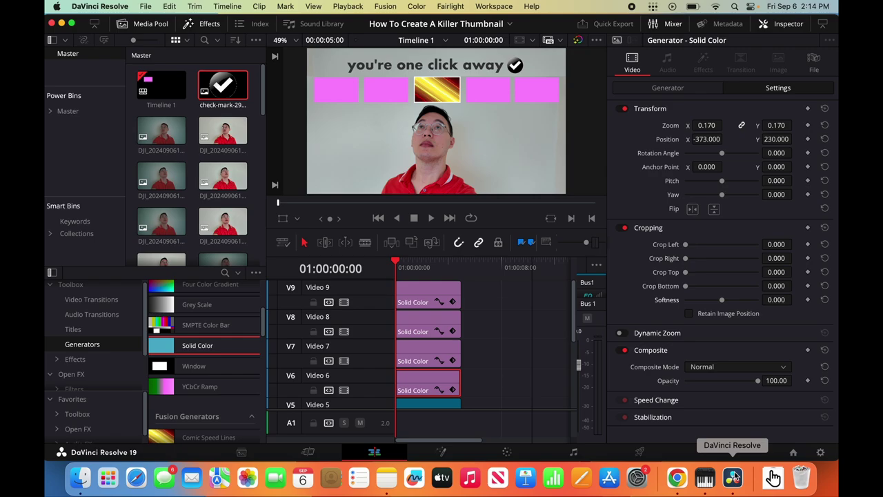
Import hand-7051231_640.png via File > Import > Media and place it on a new Video 10 track.
left_click(145, 7)
mouse_move(194, 178)
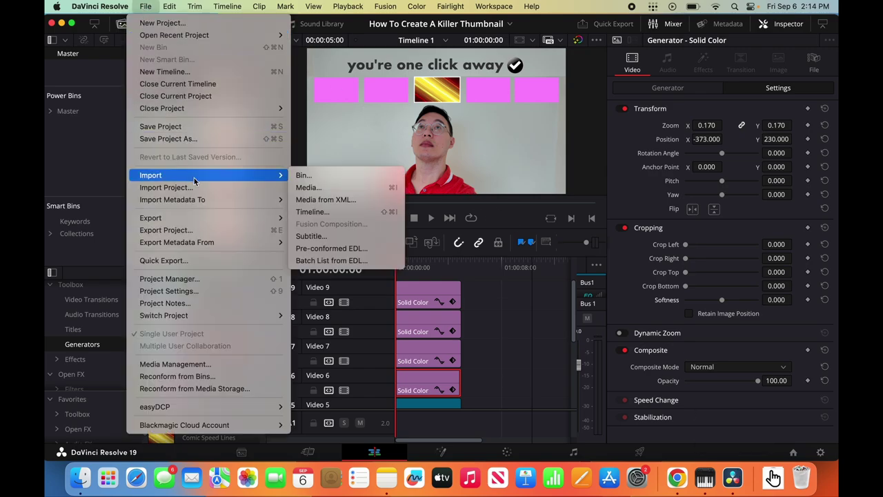
left_click(308, 186)
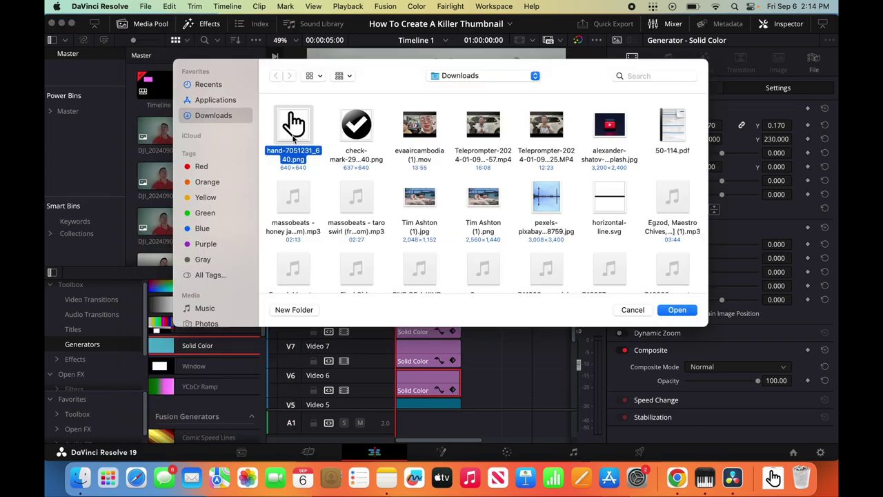
left_click(677, 310)
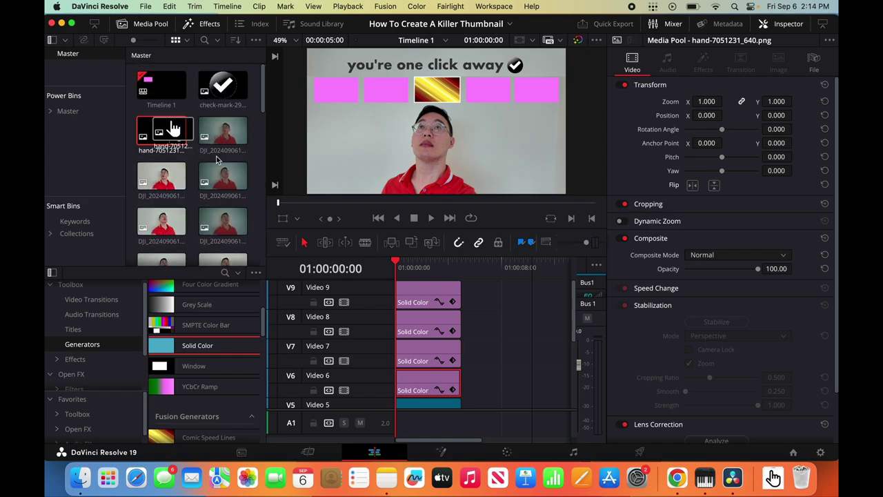
left_click_drag(168, 128, 405, 285)
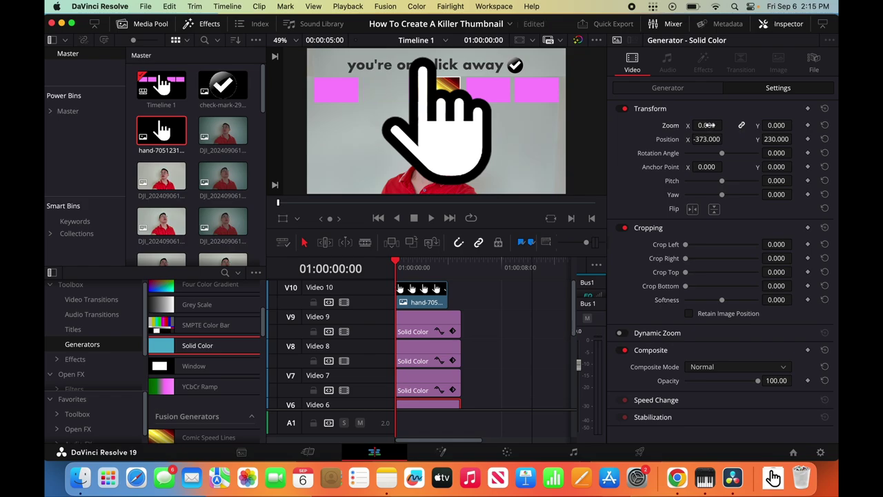
Shrink the hand clip's zoom in the Inspector.
left_click_drag(707, 125, 709, 125)
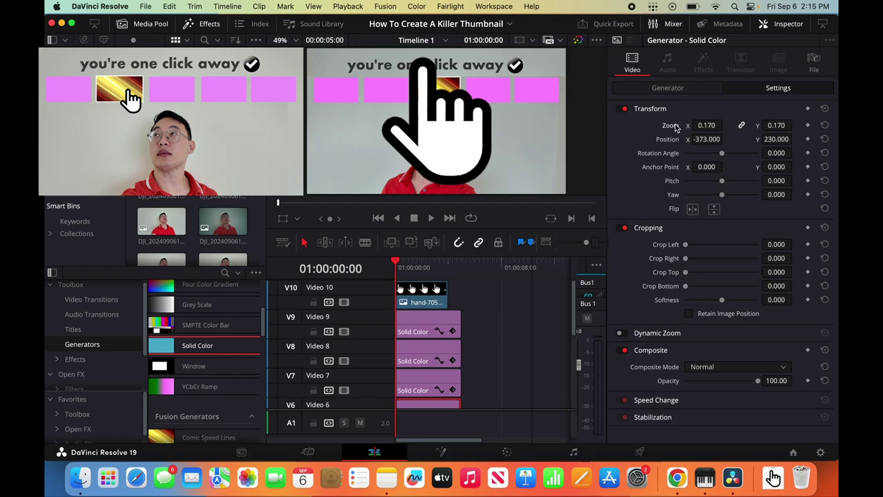
left_click(416, 301)
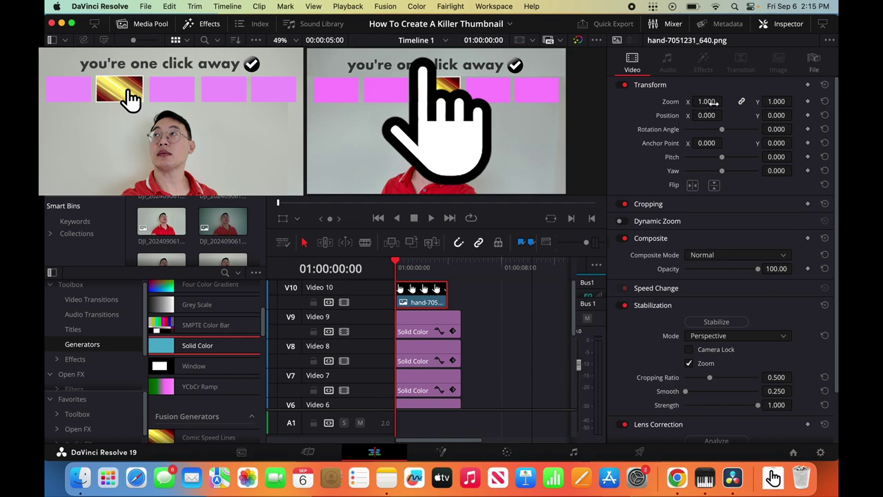
mouse_move(711, 101)
left_mouse_down()
mouse_move(725, 101)
mouse_move(707, 102)
left_mouse_up()
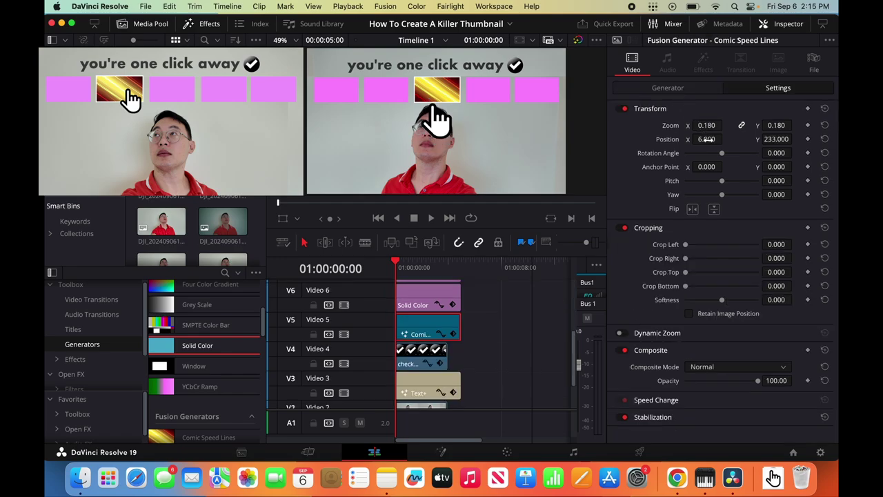
Slide the speed-lines tile into the second slot and shift a Video 6 pink tile right into the gap.
left_click_drag(707, 139, 676, 139)
scroll(467, 304, "up", 3)
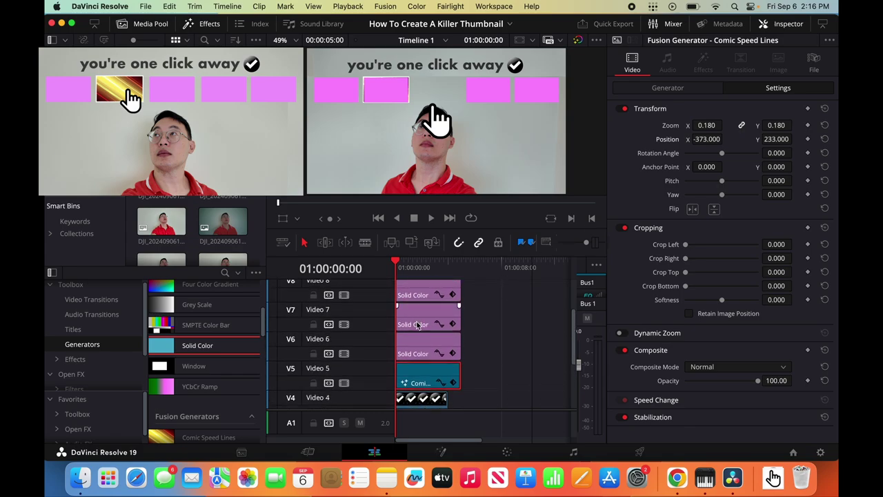
left_click(419, 347)
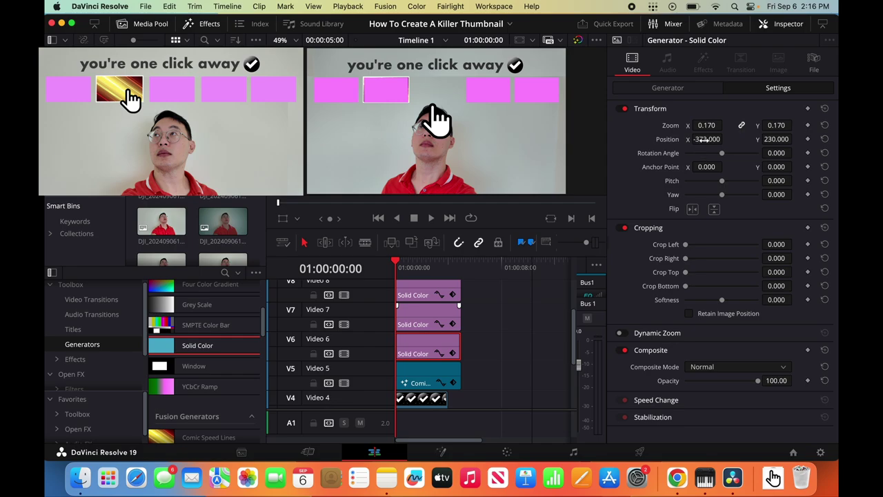
left_click_drag(707, 139, 733, 139)
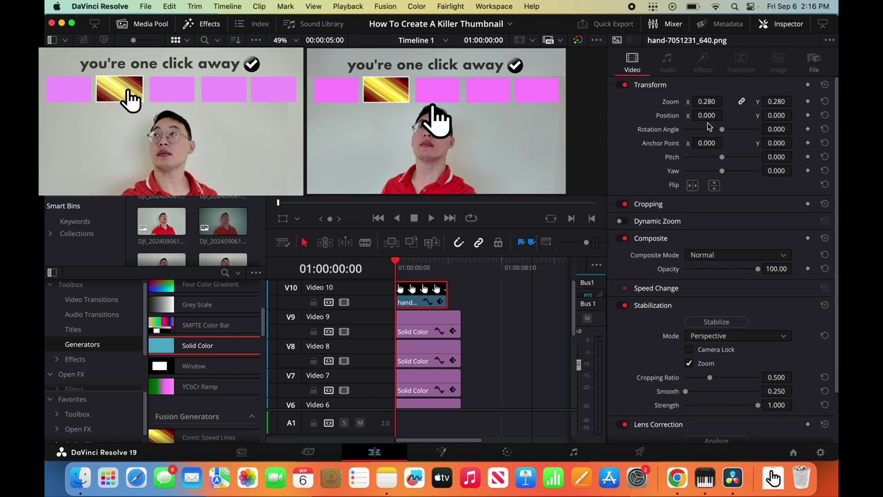
Set the hand to 0.19 zoom at X -521, Y 145, and delete the extra presenter clip.
mouse_move(706, 115)
left_mouse_down()
mouse_move(674, 115)
mouse_move(721, 115)
mouse_move(700, 101)
left_mouse_up()
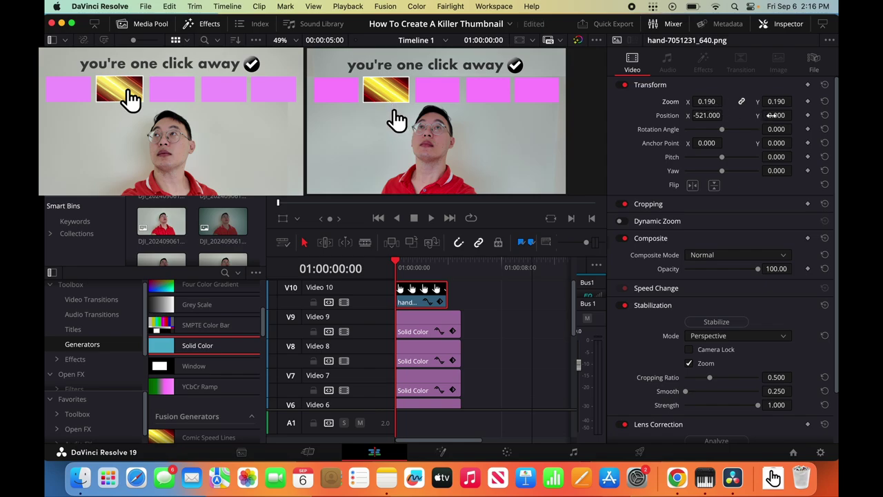
left_click_drag(776, 115, 794, 115)
left_click_drag(794, 115, 794, 115)
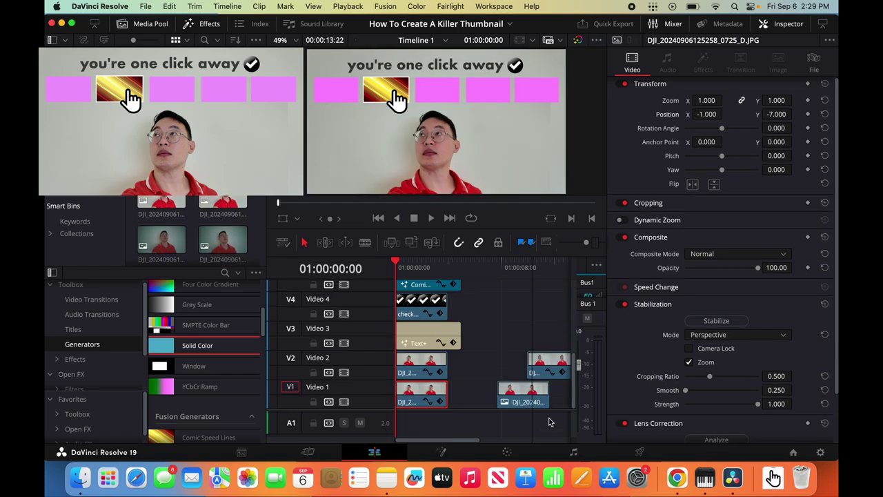
left_click_drag(528, 365, 527, 394)
key("Delete")
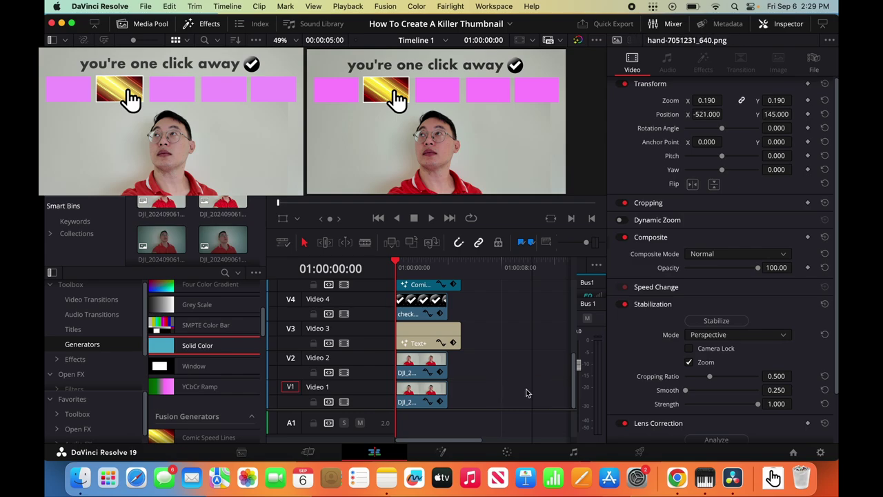
Grab a still of the finished thumbnail on the Color page.
left_click(450, 451)
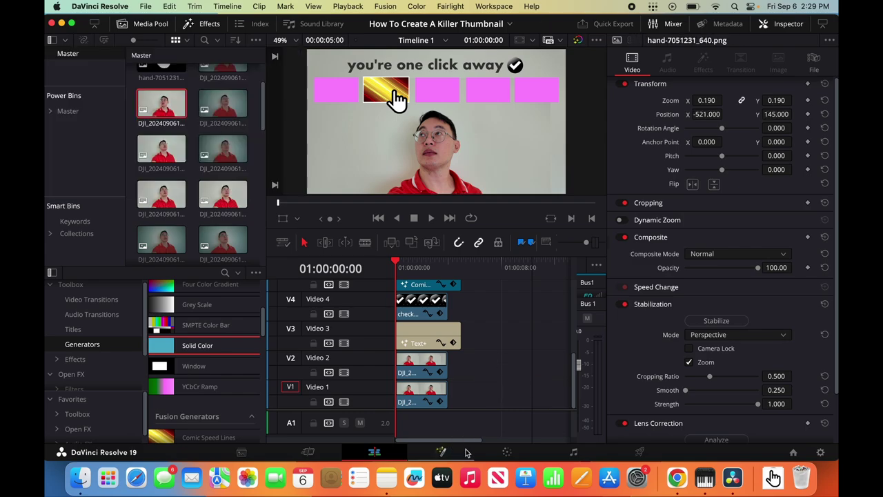
left_click(506, 452)
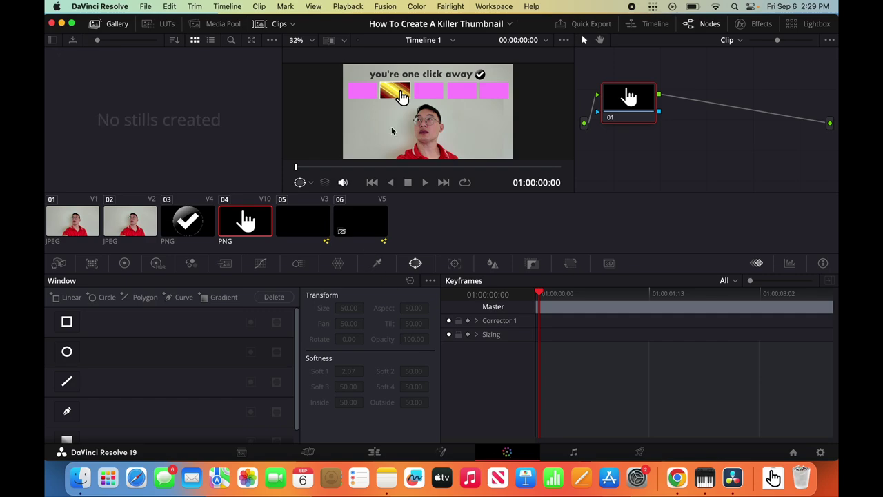
right_click(392, 131)
left_click(408, 136)
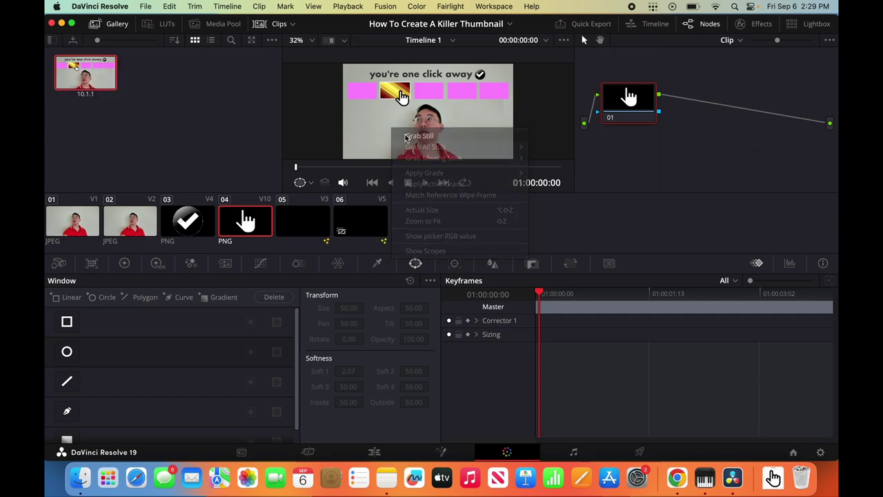
Export the still as a JPEG named 'killerthumbnail' to the Thumbnail folder.
right_click(103, 81)
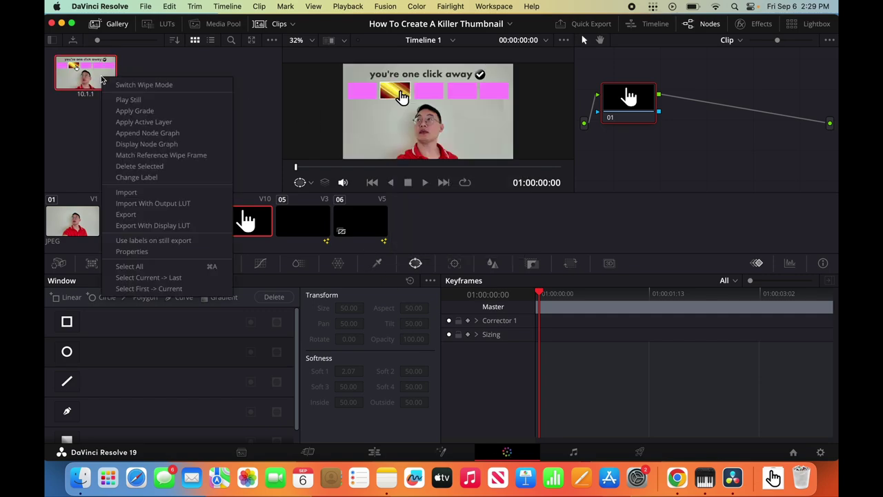
left_click(134, 218)
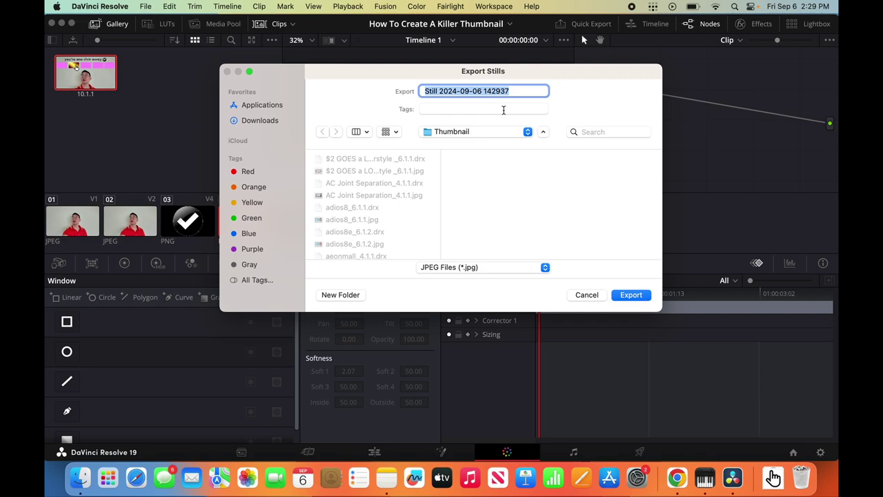
type("kill")
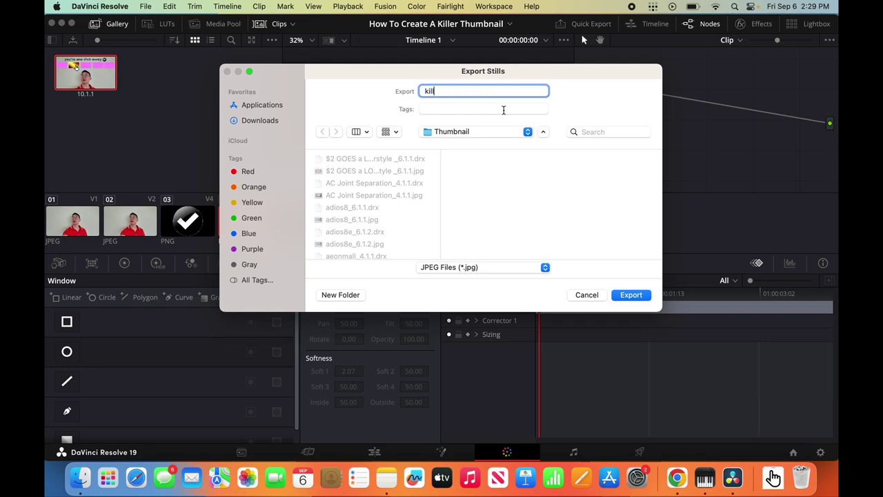
type("erthumbnail")
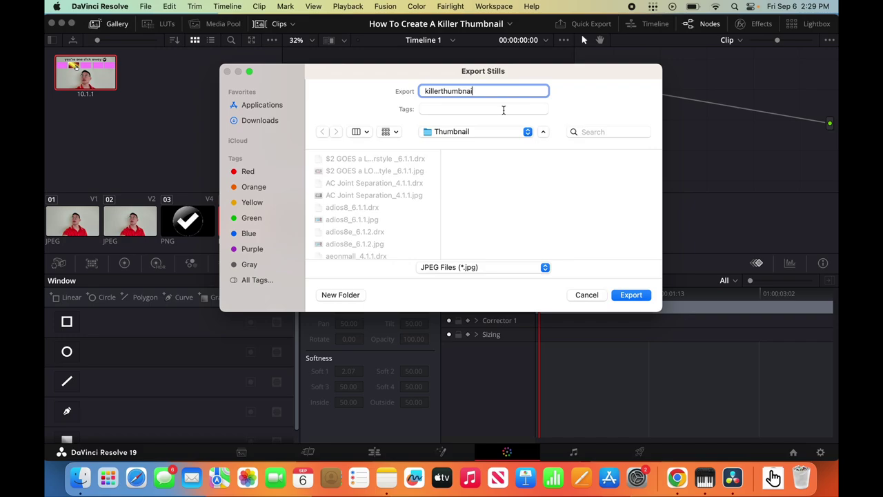